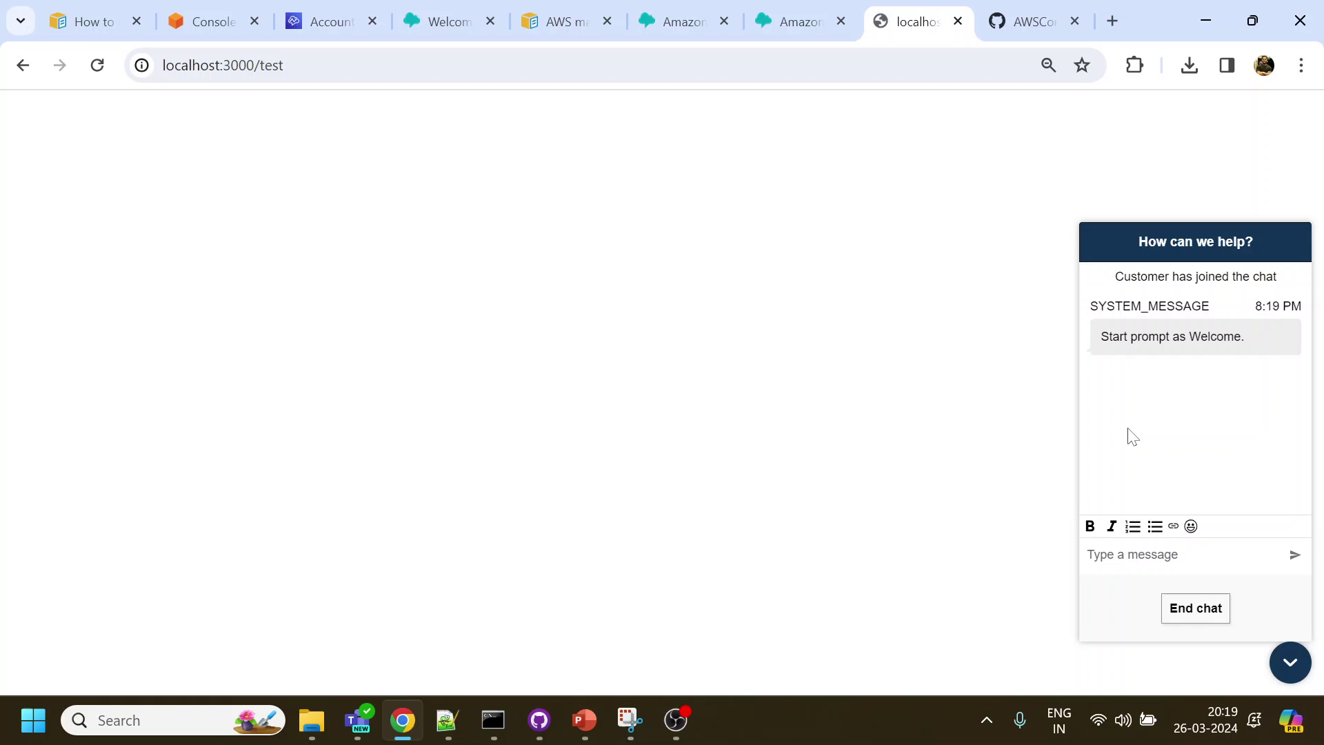
# Pick the Car rental card in the chat, reporting card_1, then view the step-by-step guides docs
pyautogui.scroll(-3, 1175, 427)
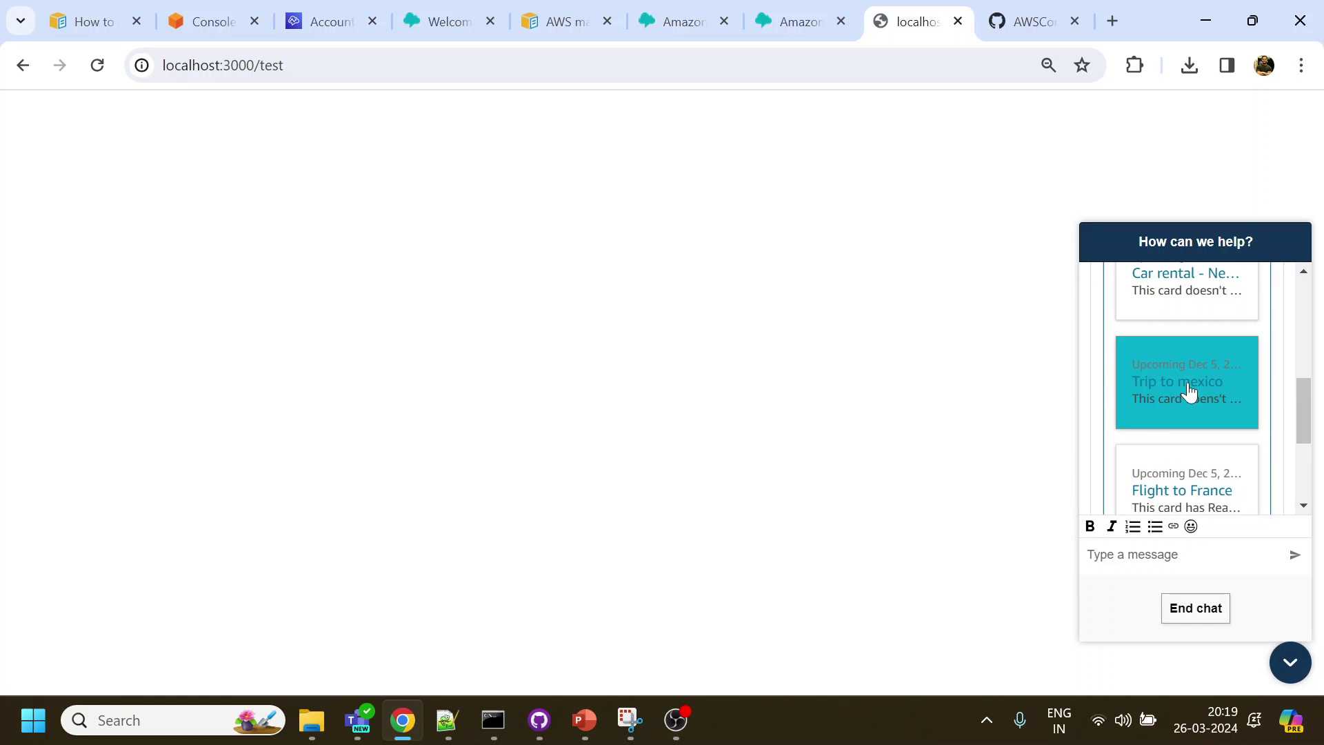
pyautogui.scroll(3, 1186, 399)
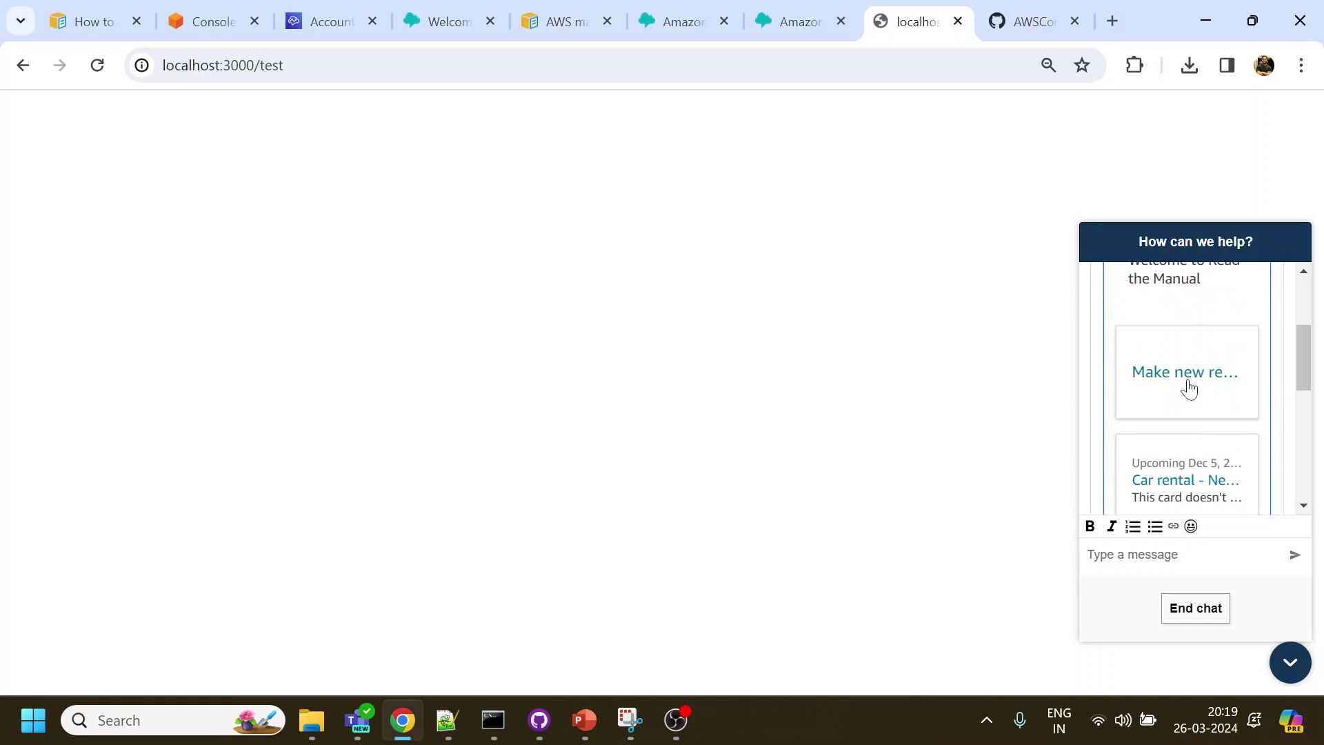
pyautogui.click(1194, 480)
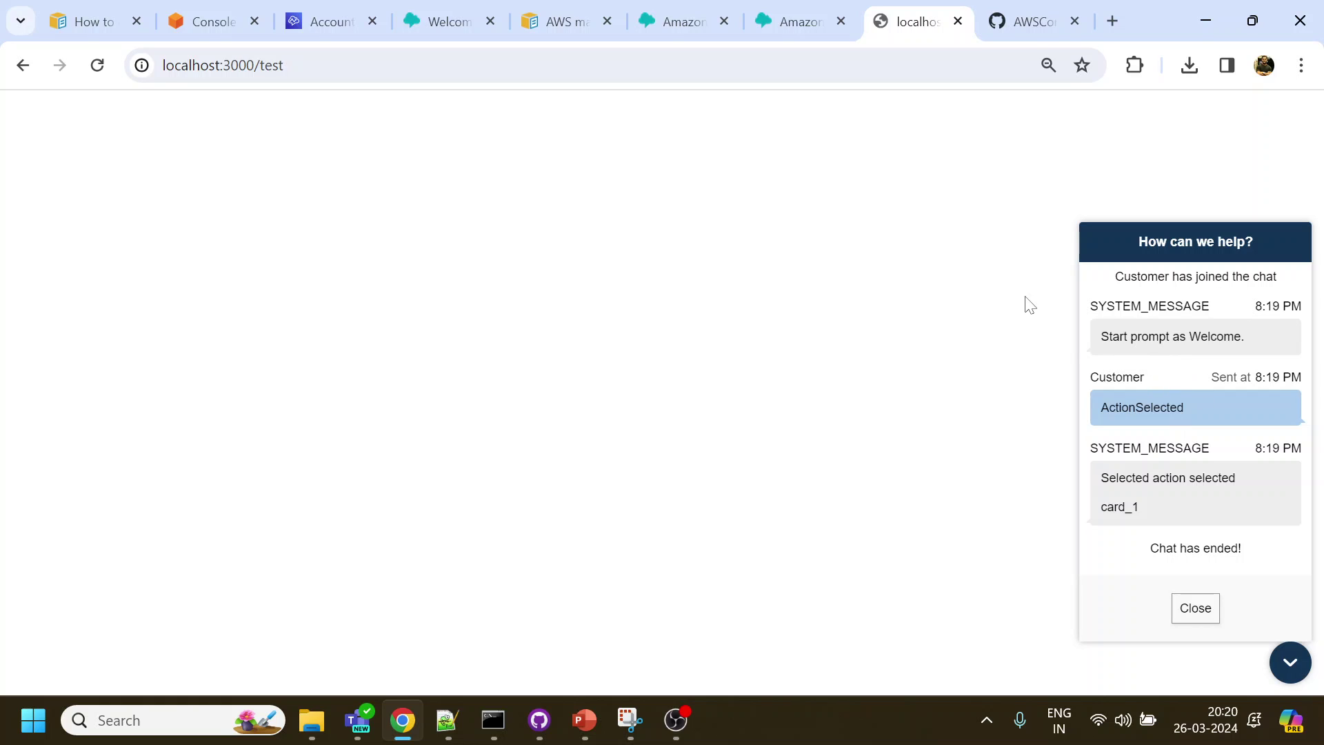
pyautogui.click(83, 21)
# Review the hosted chat script example, then bring up the Welcome_Richmsg contact flow
pyautogui.scroll(-4, 652, 517)
pyautogui.scroll(-6, 652, 517)
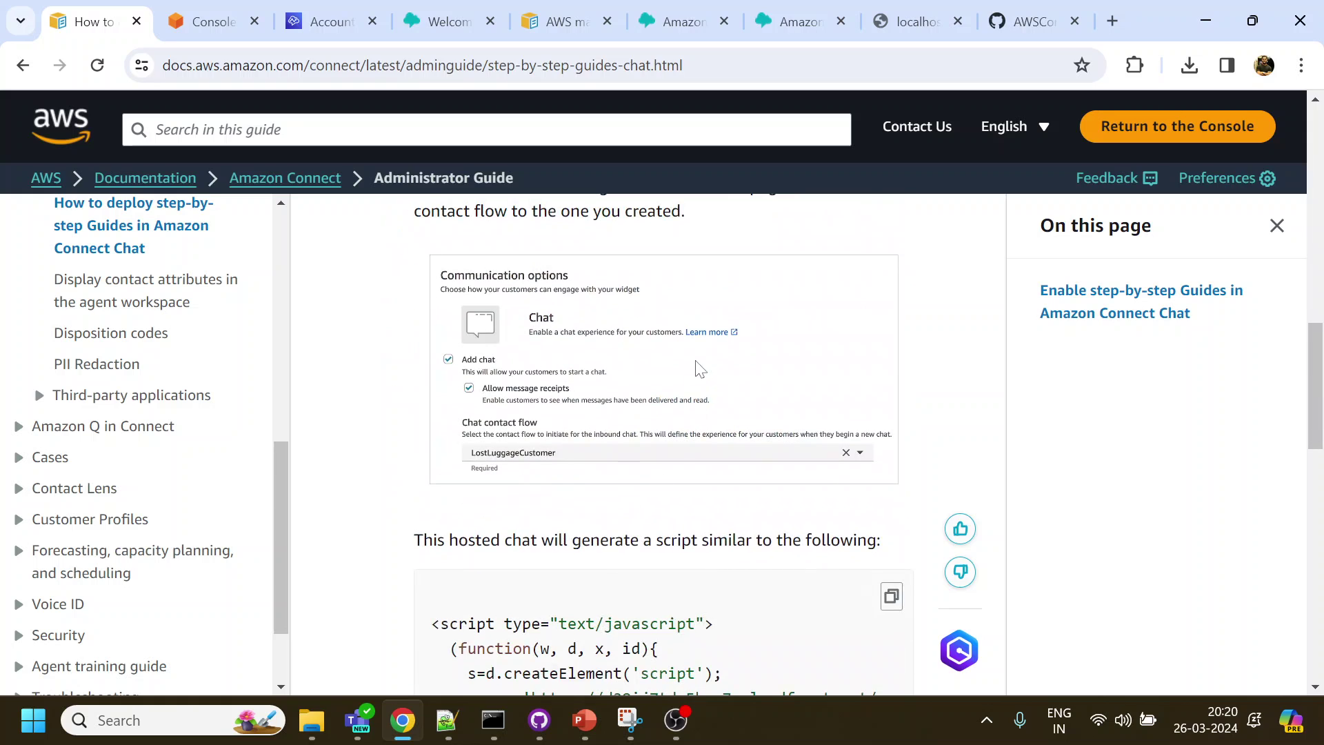
pyautogui.click(457, 17)
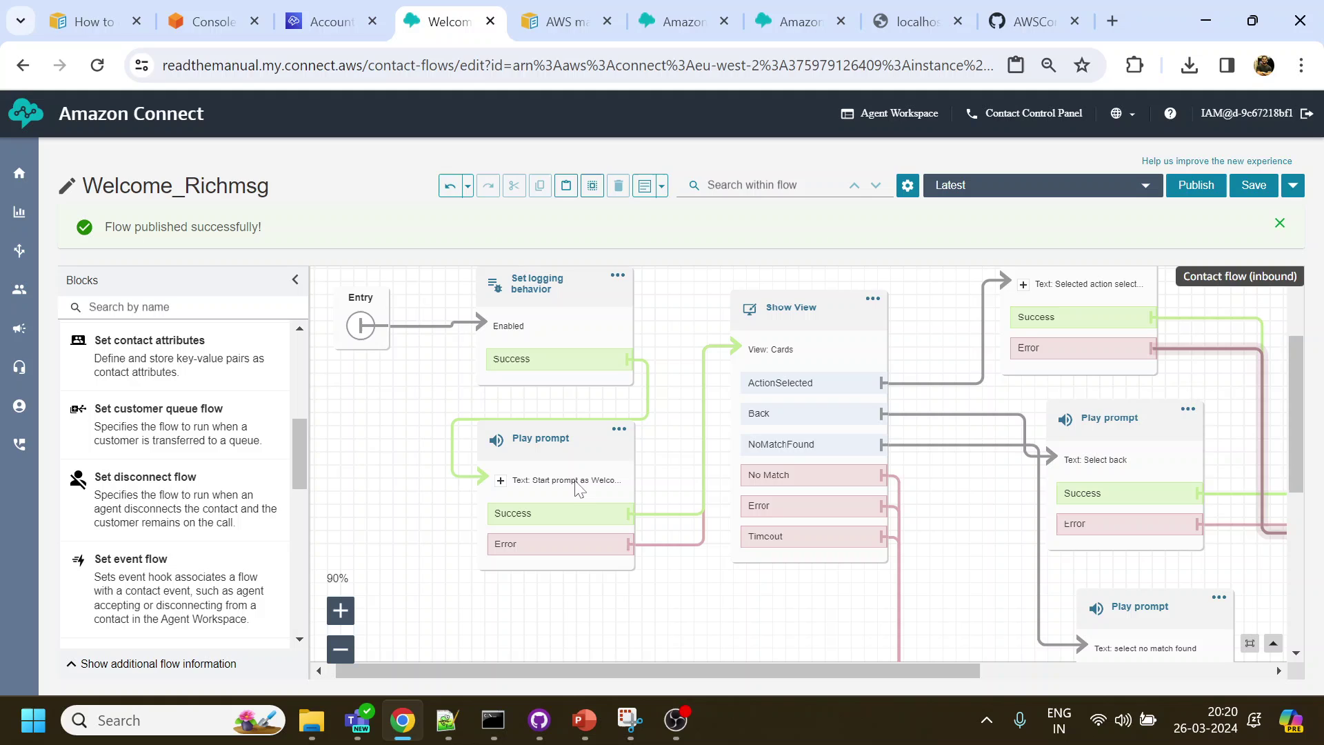
# Inspect the welcome Play prompt settings without changes, then check the Show View block's view options
pyautogui.click(538, 438)
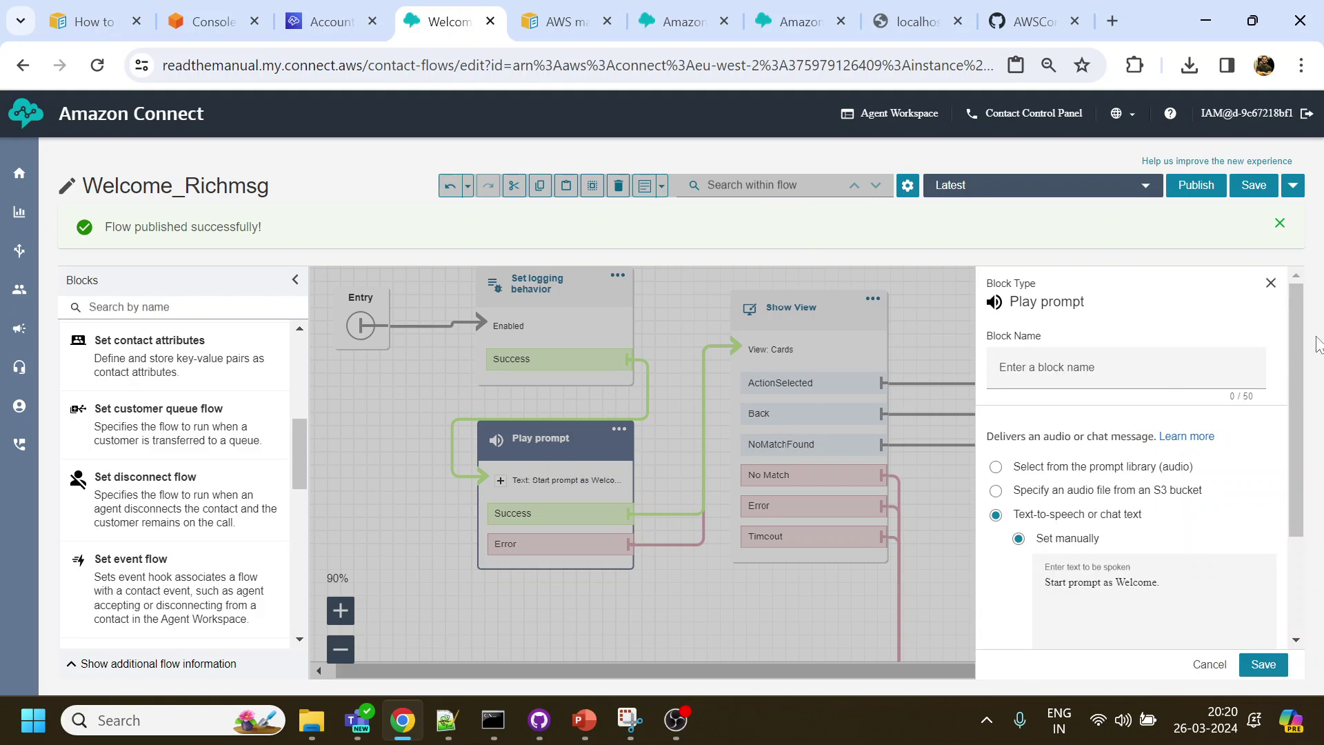
pyautogui.click(1210, 664)
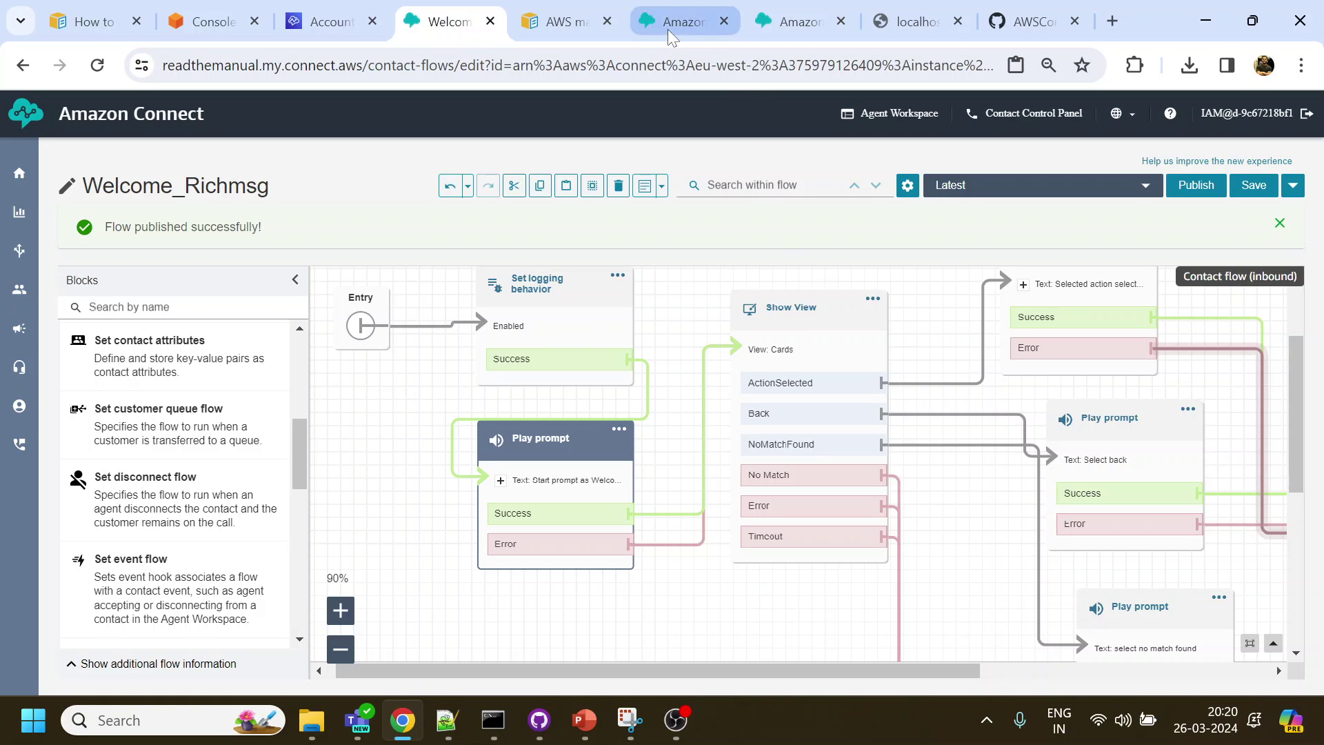
pyautogui.click(795, 310)
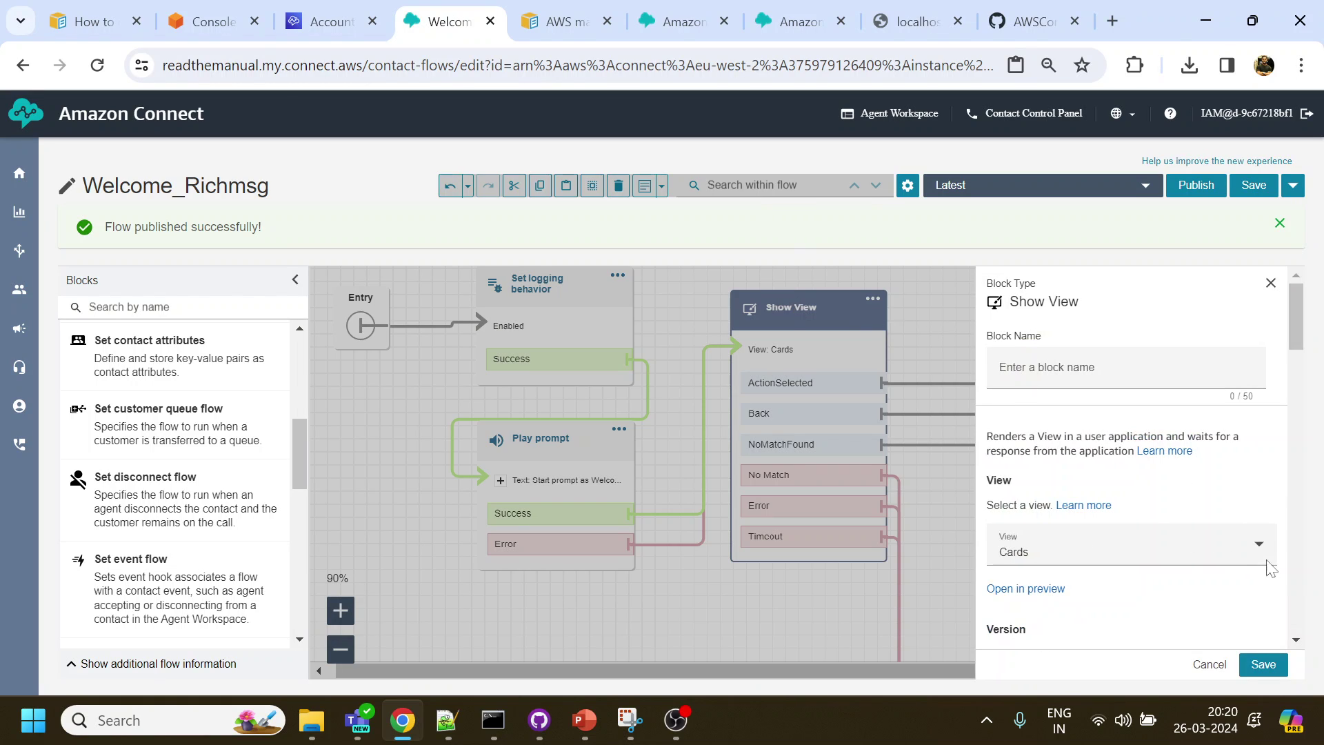
pyautogui.click(1259, 542)
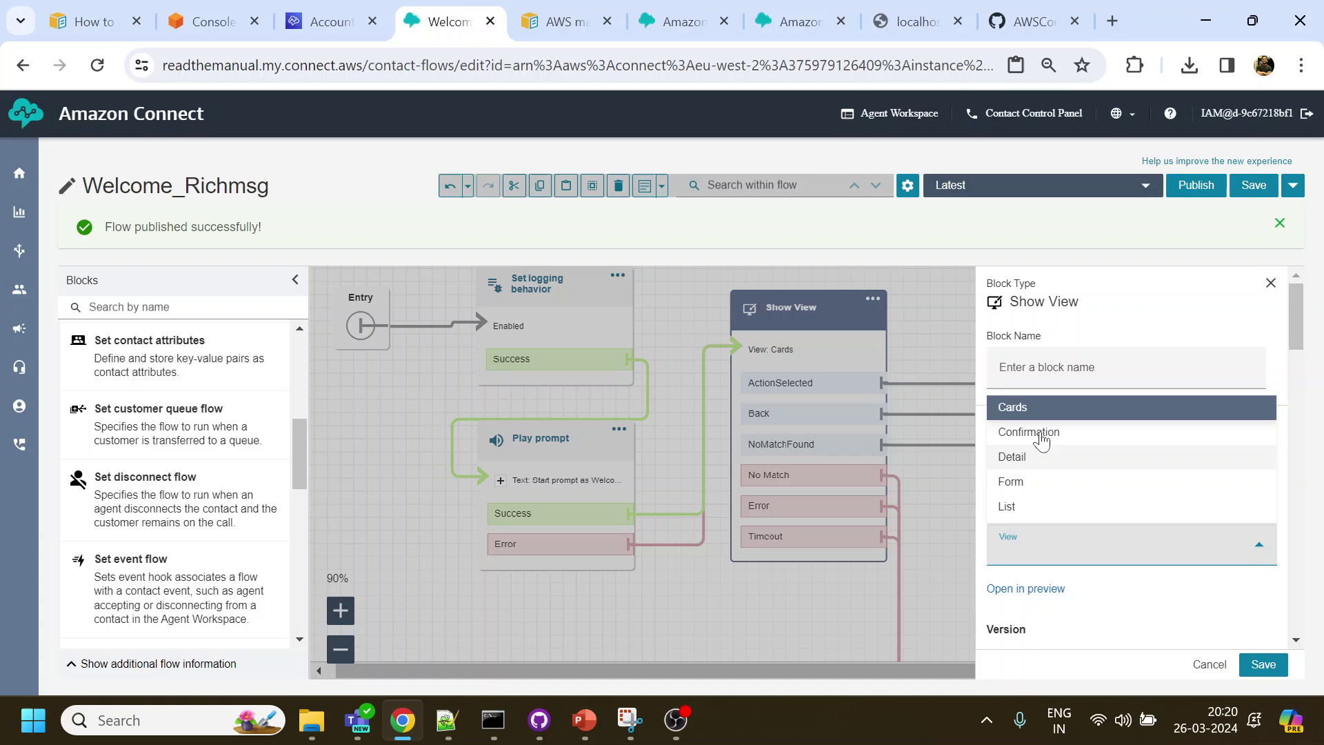
# Keep Cards as the Show View block's view and bring up the AWS managed views docs
pyautogui.click(1210, 664)
pyautogui.click(1210, 664)
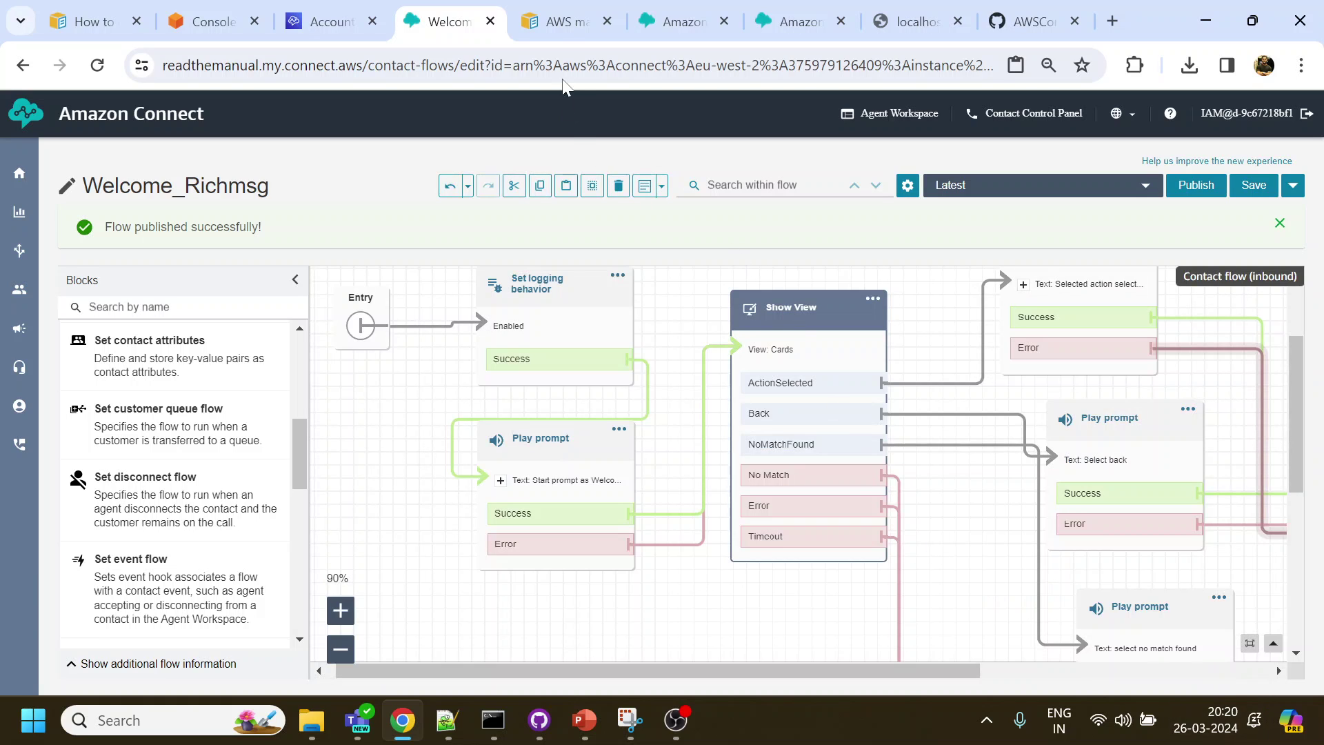
pyautogui.click(562, 25)
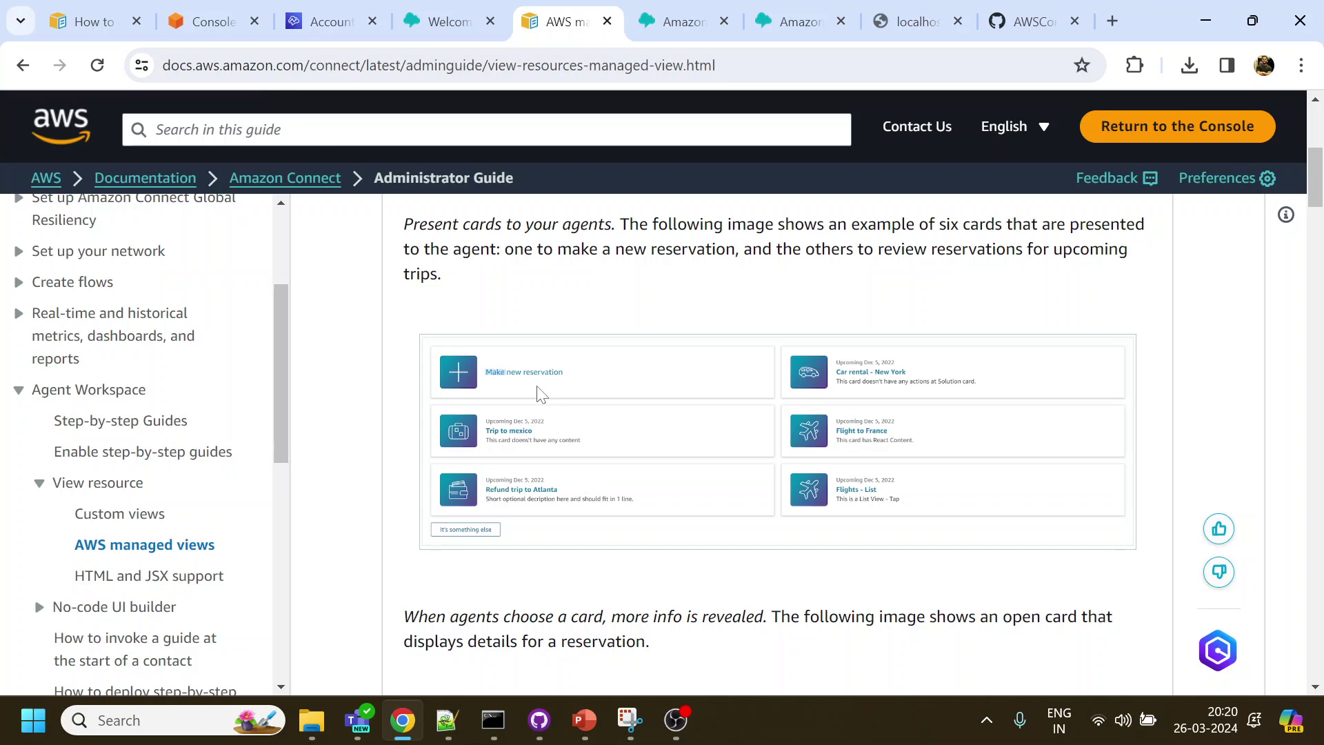
# Read the Cards view section, then bring up the Amazon Connect Cards view page
pyautogui.scroll(5, 615, 393)
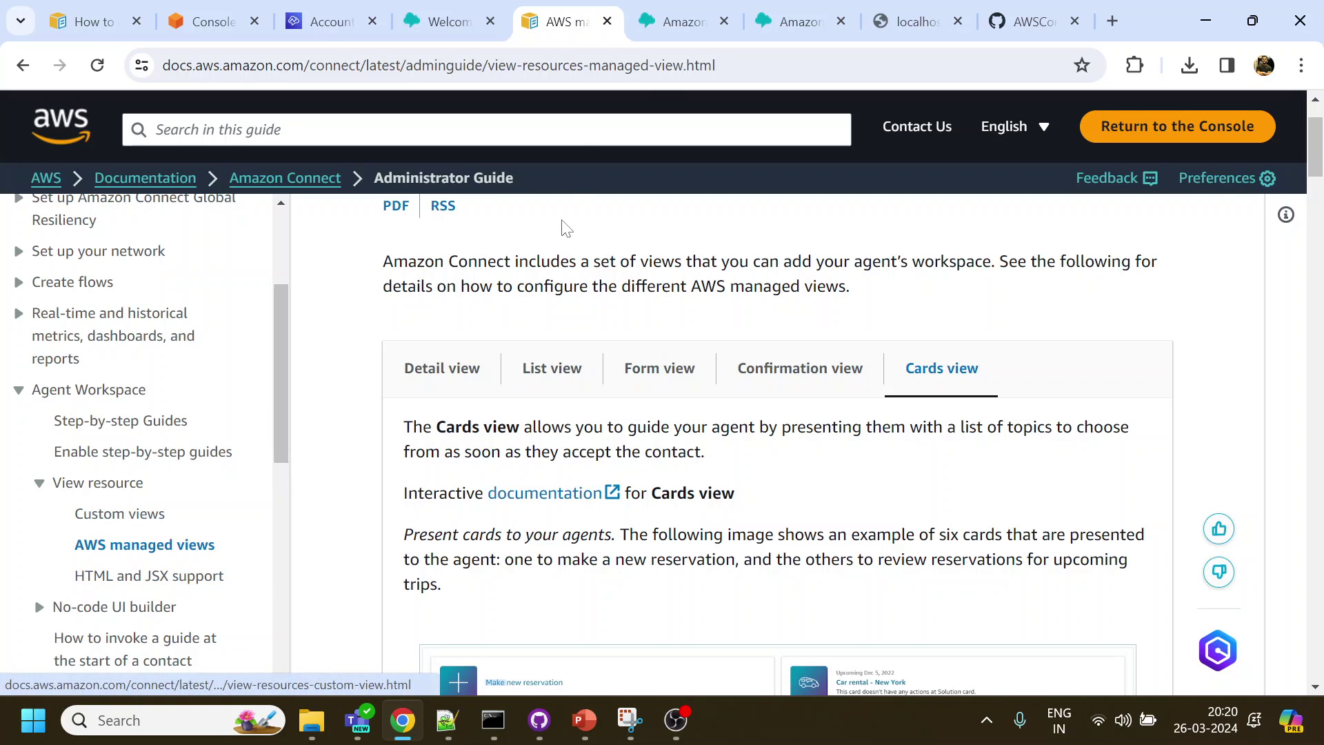
pyautogui.click(651, 66)
pyautogui.click(831, 458)
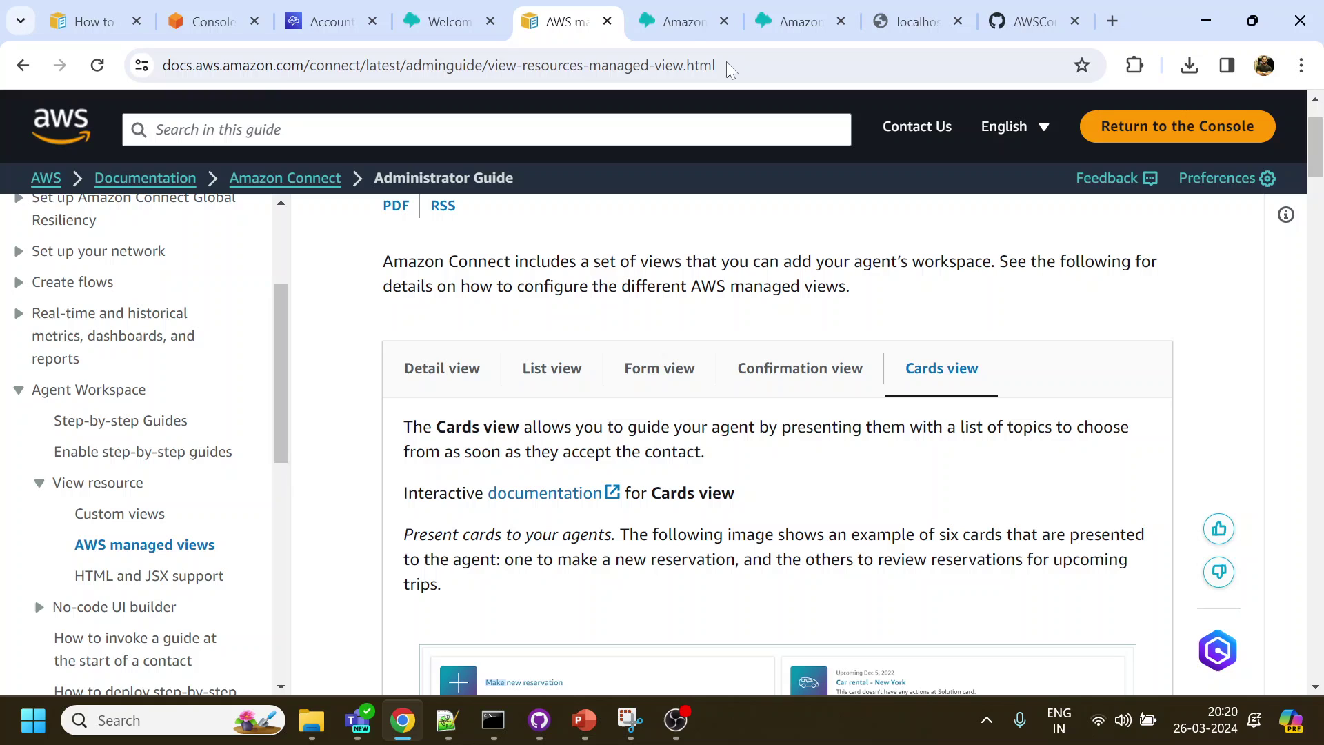
# Review the Cards view and the localhost:3000 chat widget script, then start a fresh test chat
pyautogui.click(679, 21)
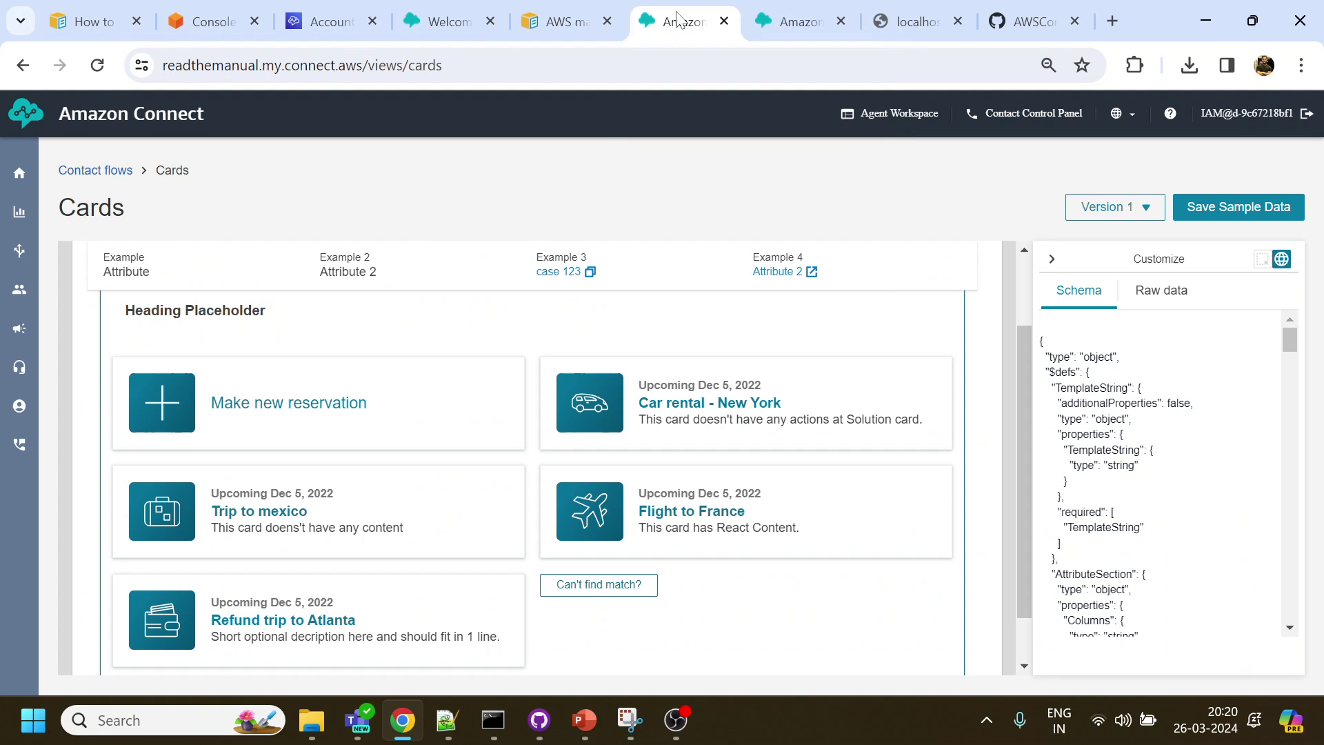
pyautogui.click(780, 16)
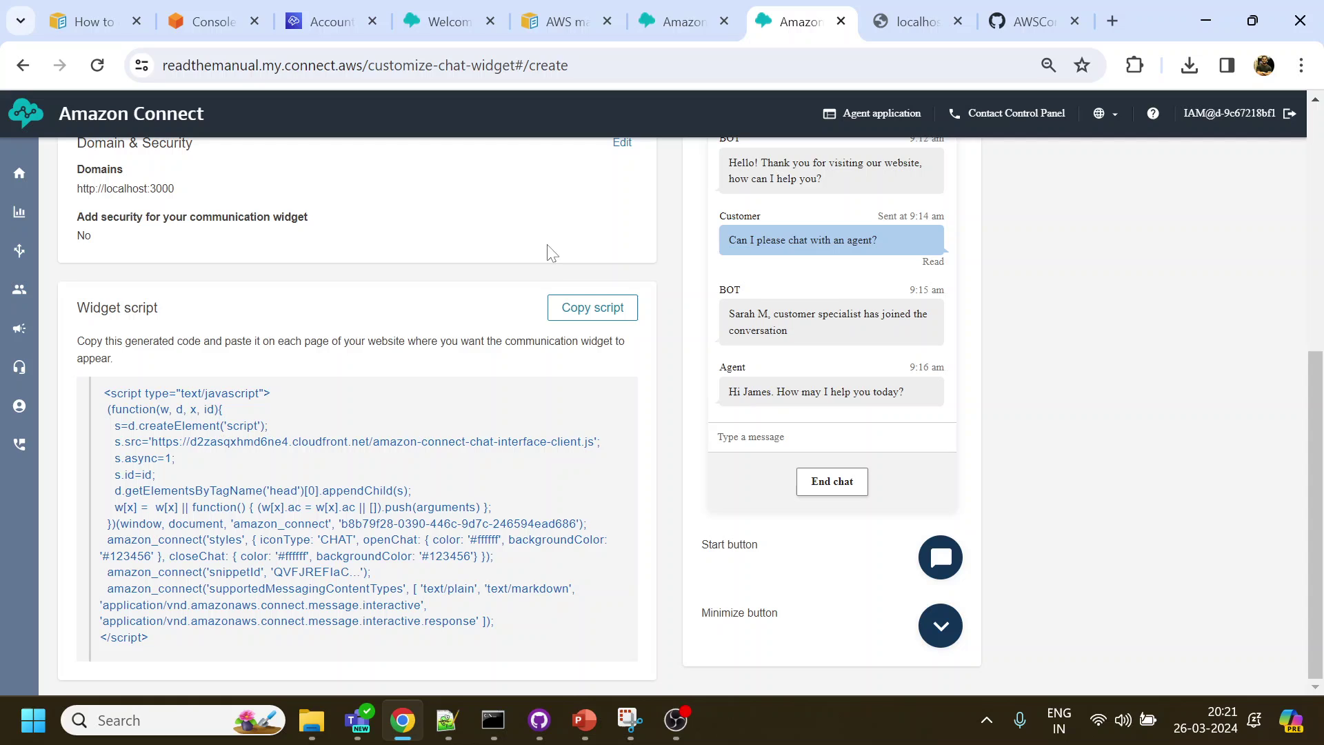
pyautogui.click(900, 23)
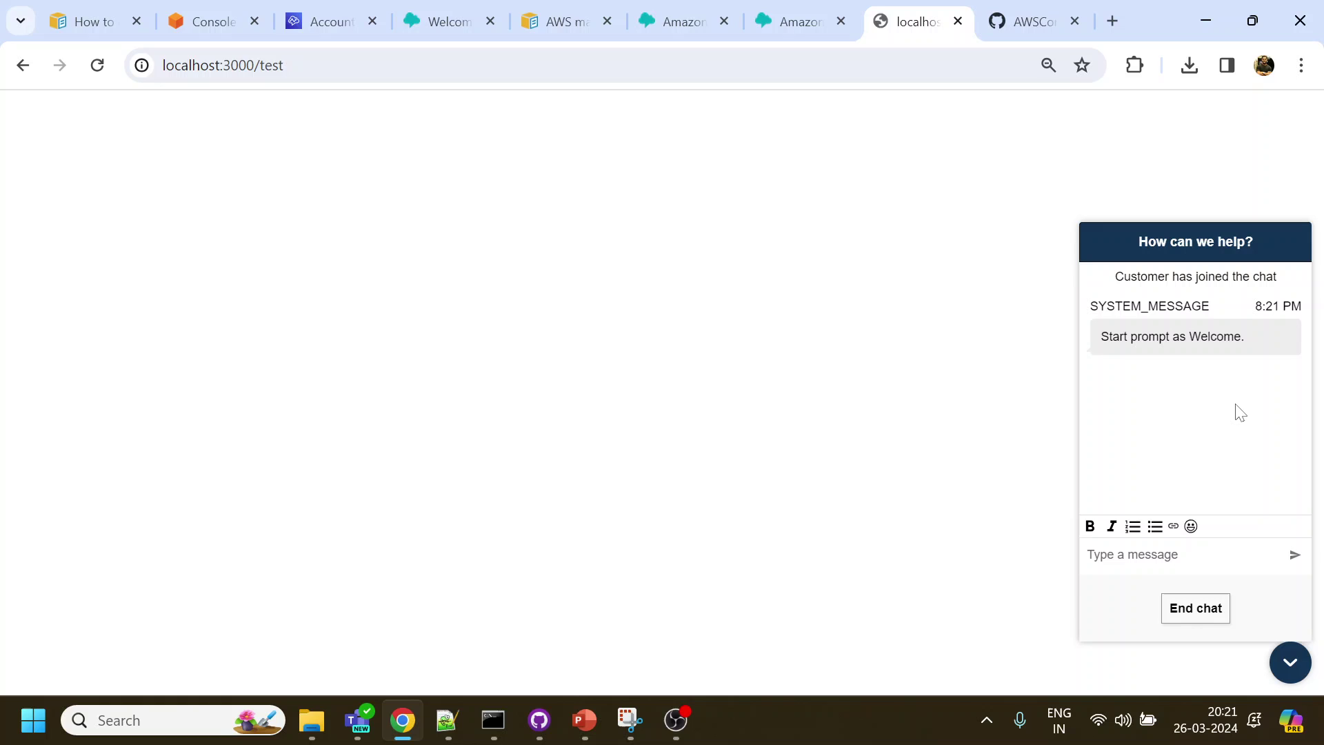
# Review the cards JSON in Notepad++
pyautogui.scroll(-5, 1233, 428)
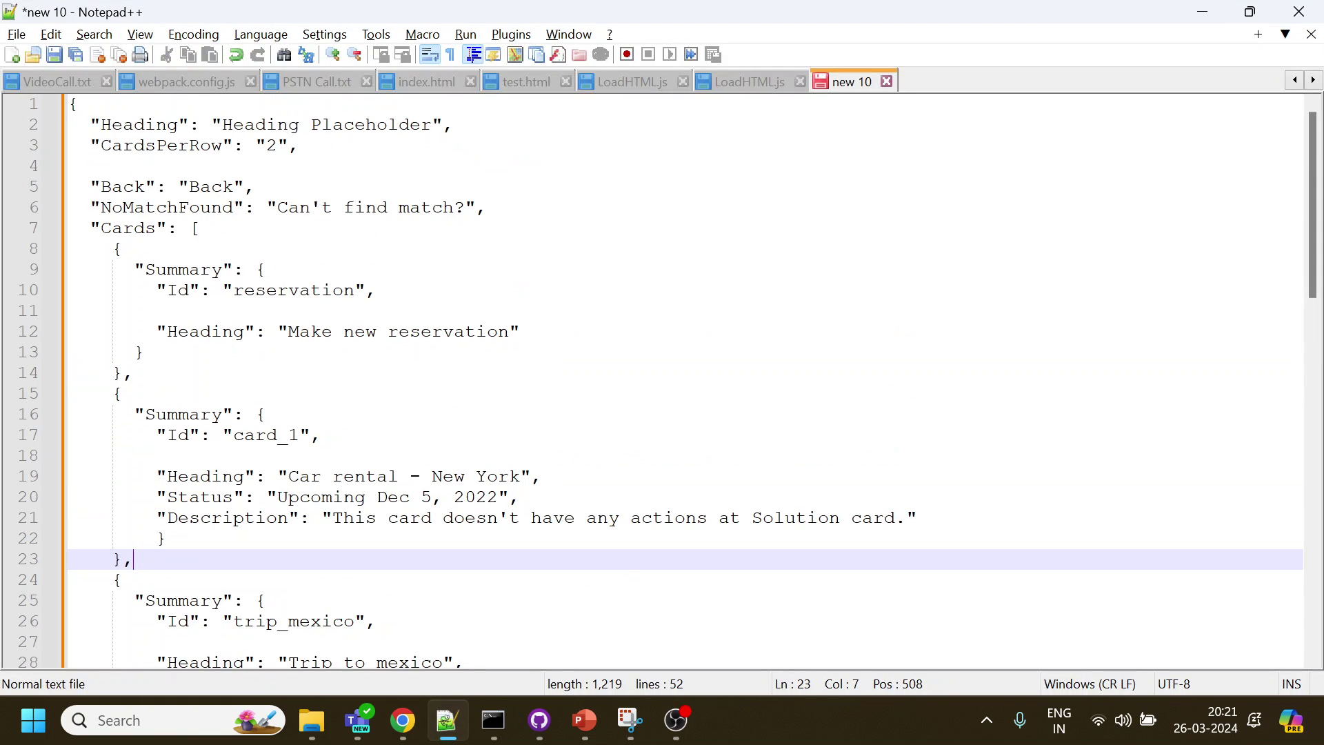
pyautogui.scroll(-7, 661, 383)
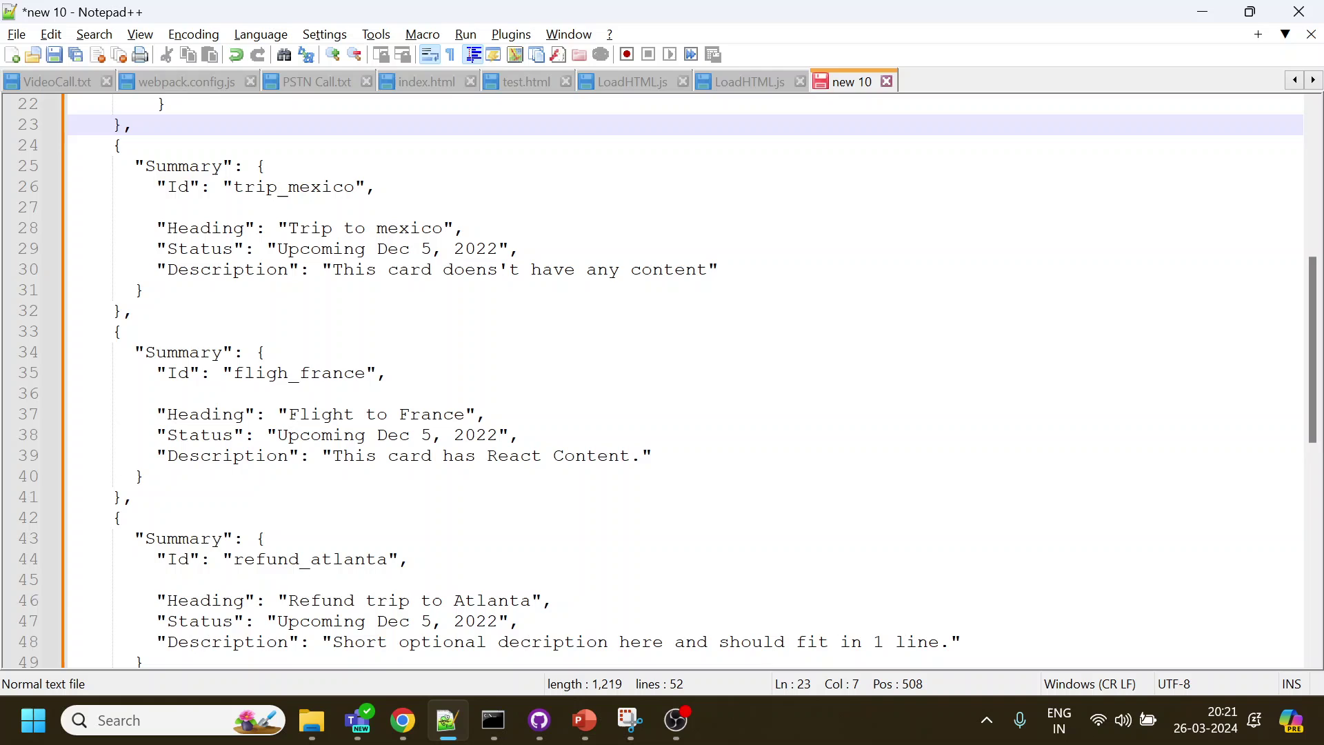
pyautogui.scroll(-2, 660, 383)
# Choose the Refund trip to Atlanta card and confirm the chat reported refund_atlanta
pyautogui.click(1202, 12)
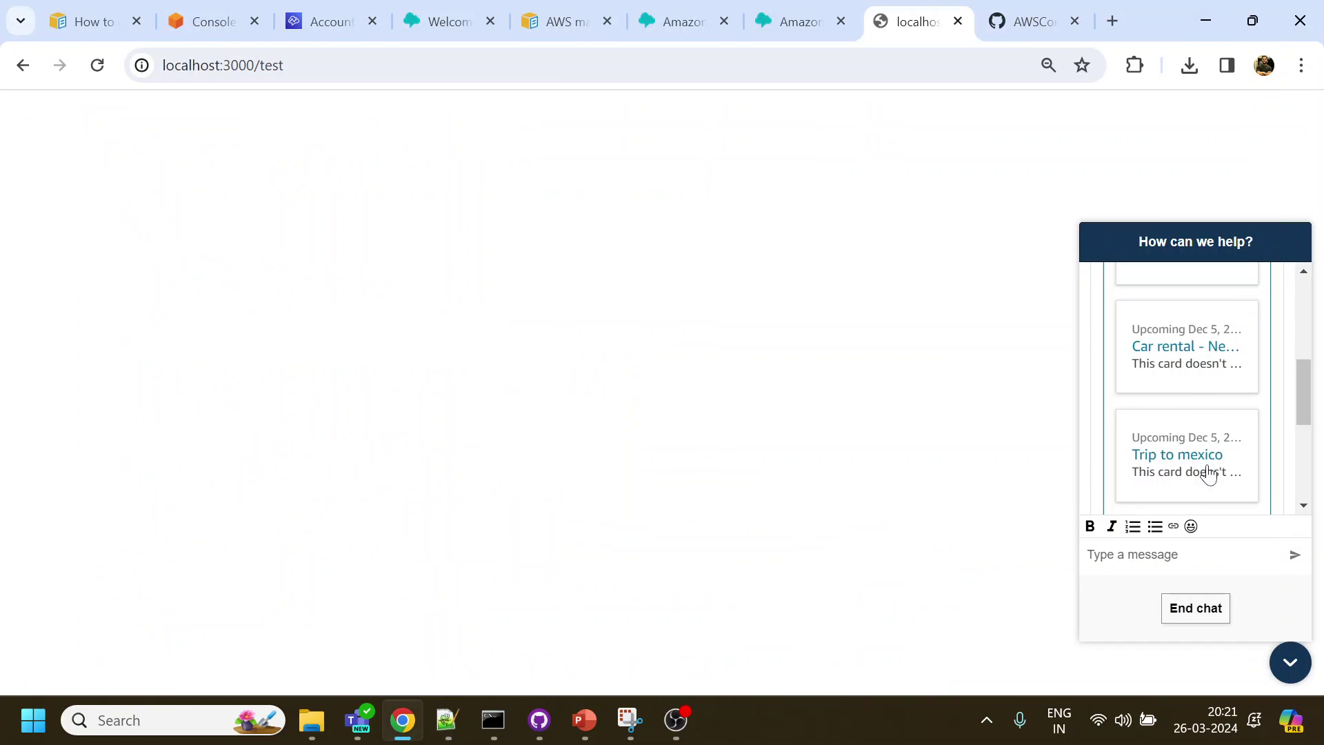
pyautogui.click(1194, 387)
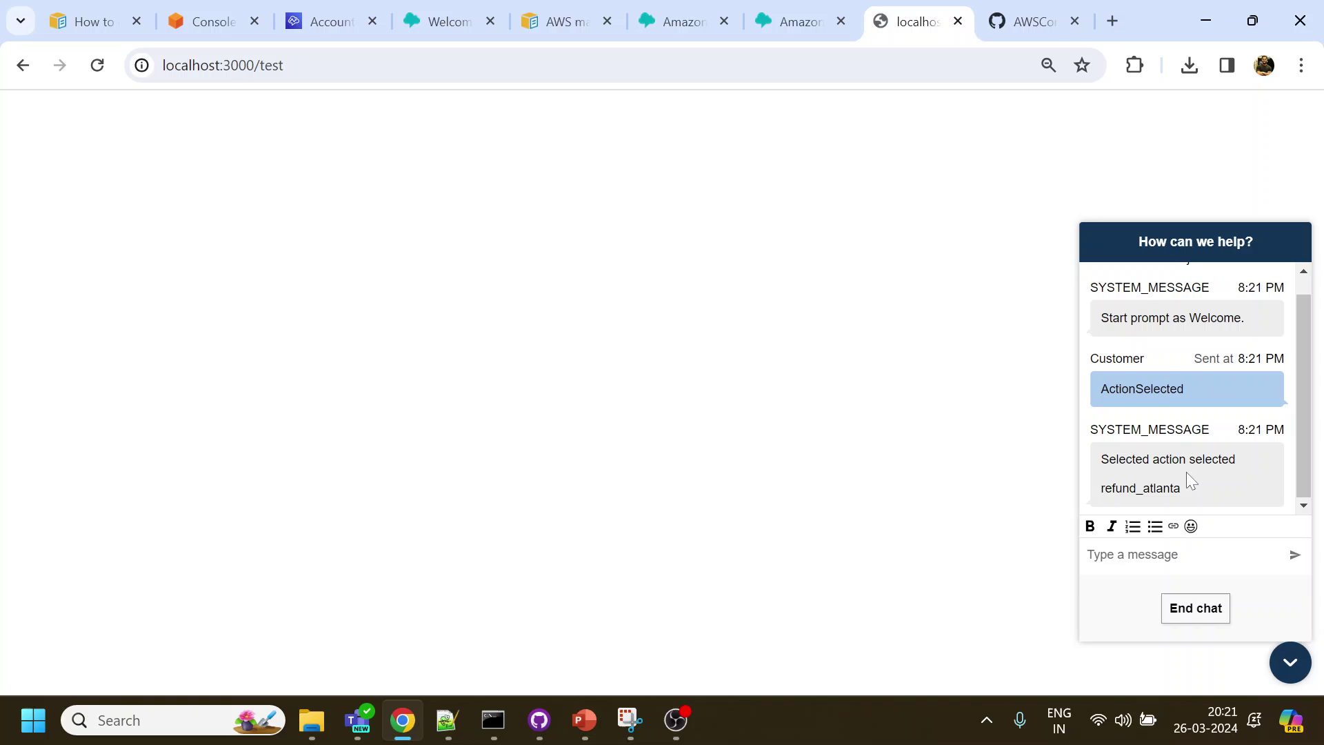
pyautogui.moveTo(1219, 491); pyautogui.dragTo(1055, 453)
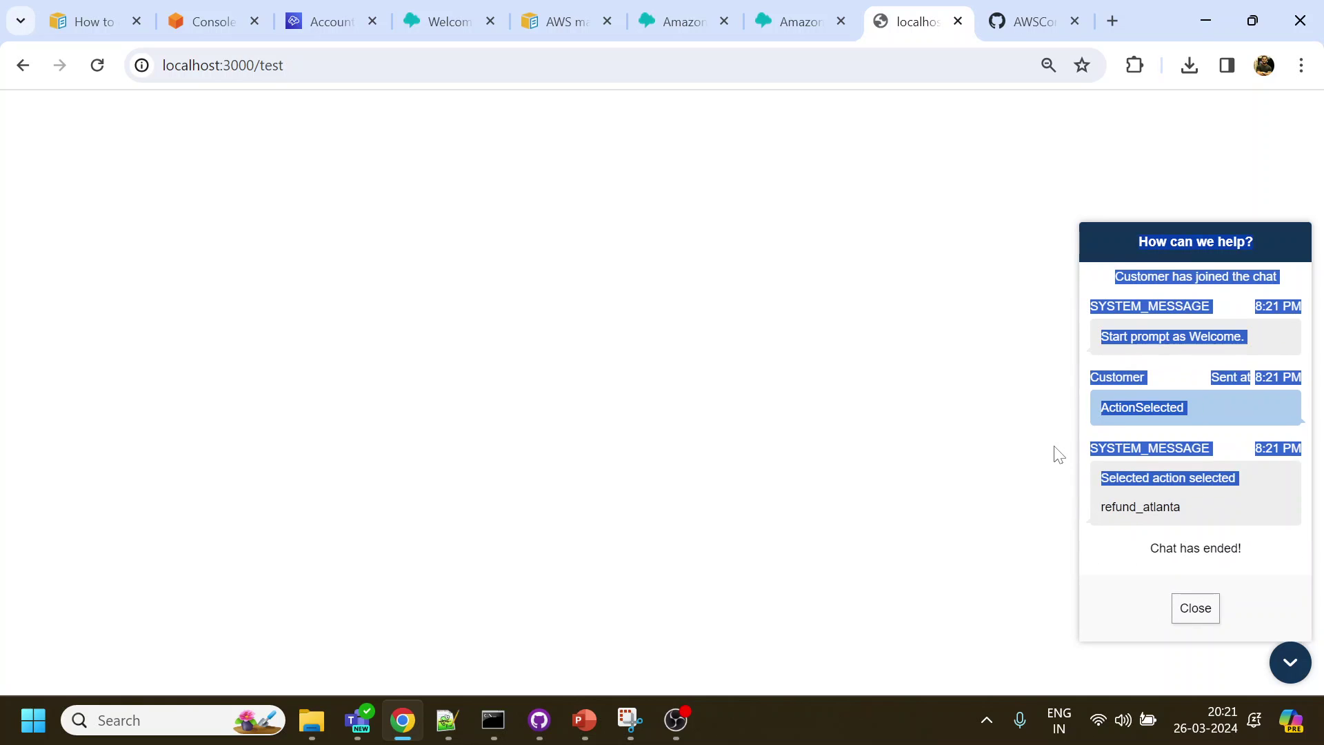
pyautogui.doubleClick(1176, 507)
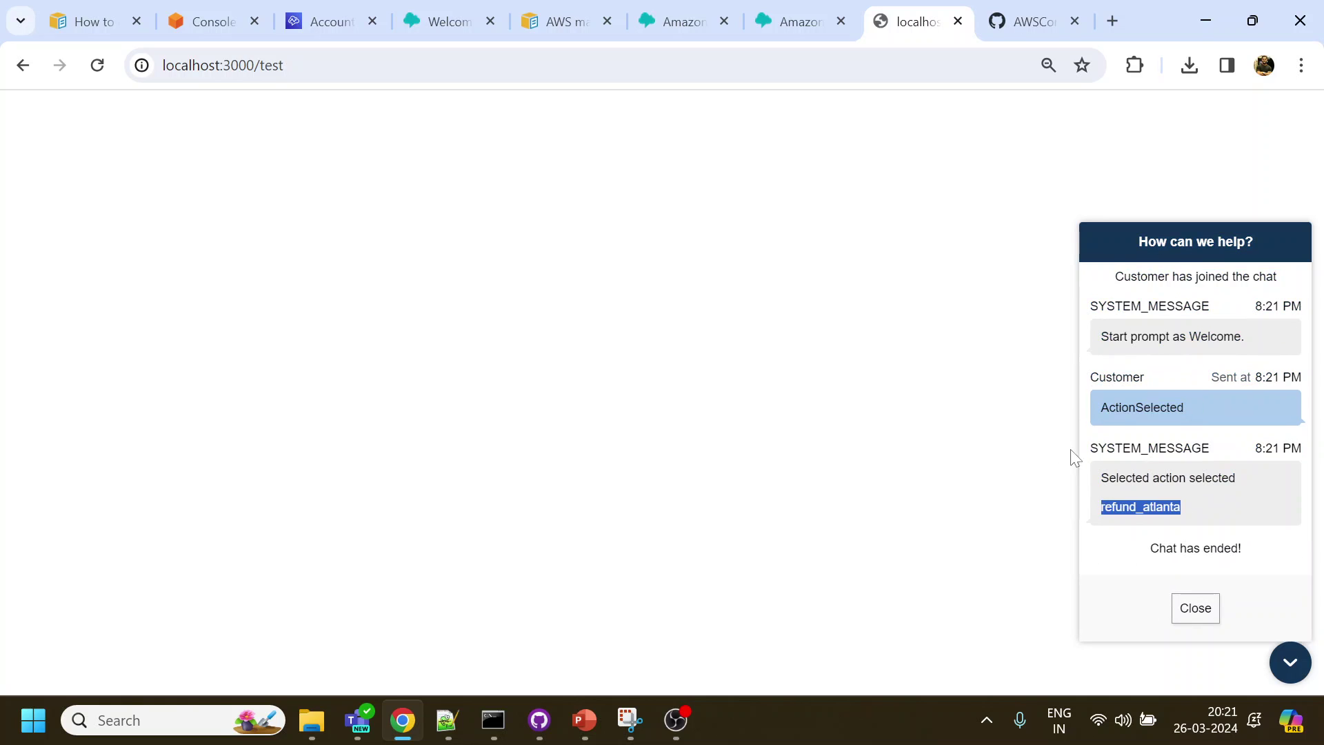
pyautogui.click(446, 22)
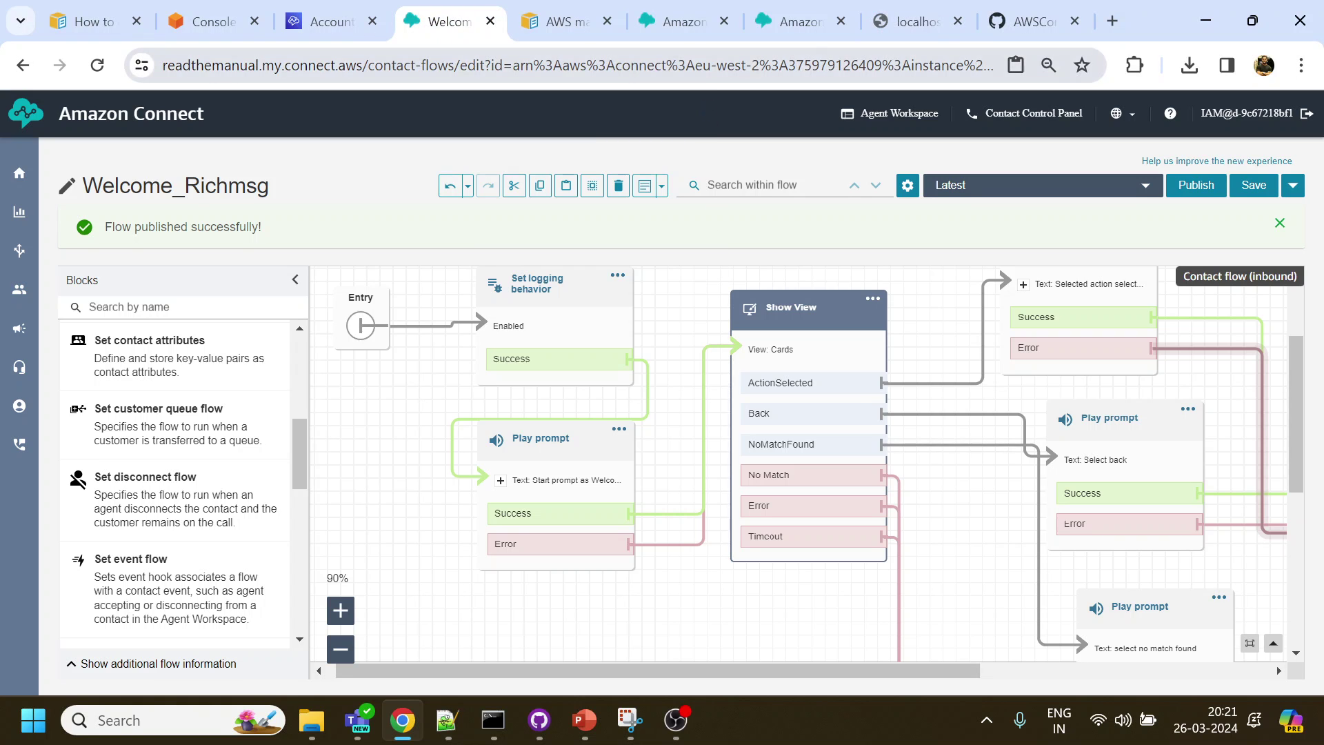
# Open the Cards view from Flows > Views in Amazon Connect
pyautogui.click(678, 22)
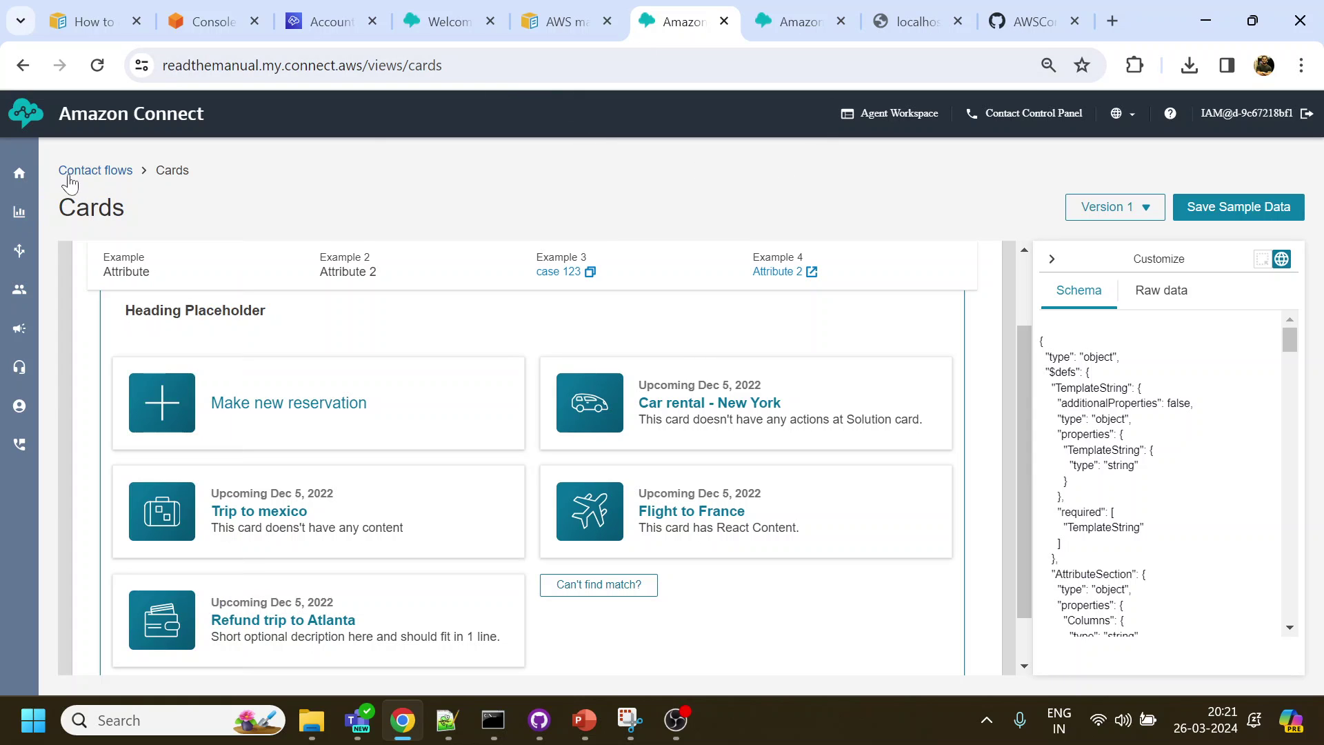
pyautogui.moveTo(19, 259)
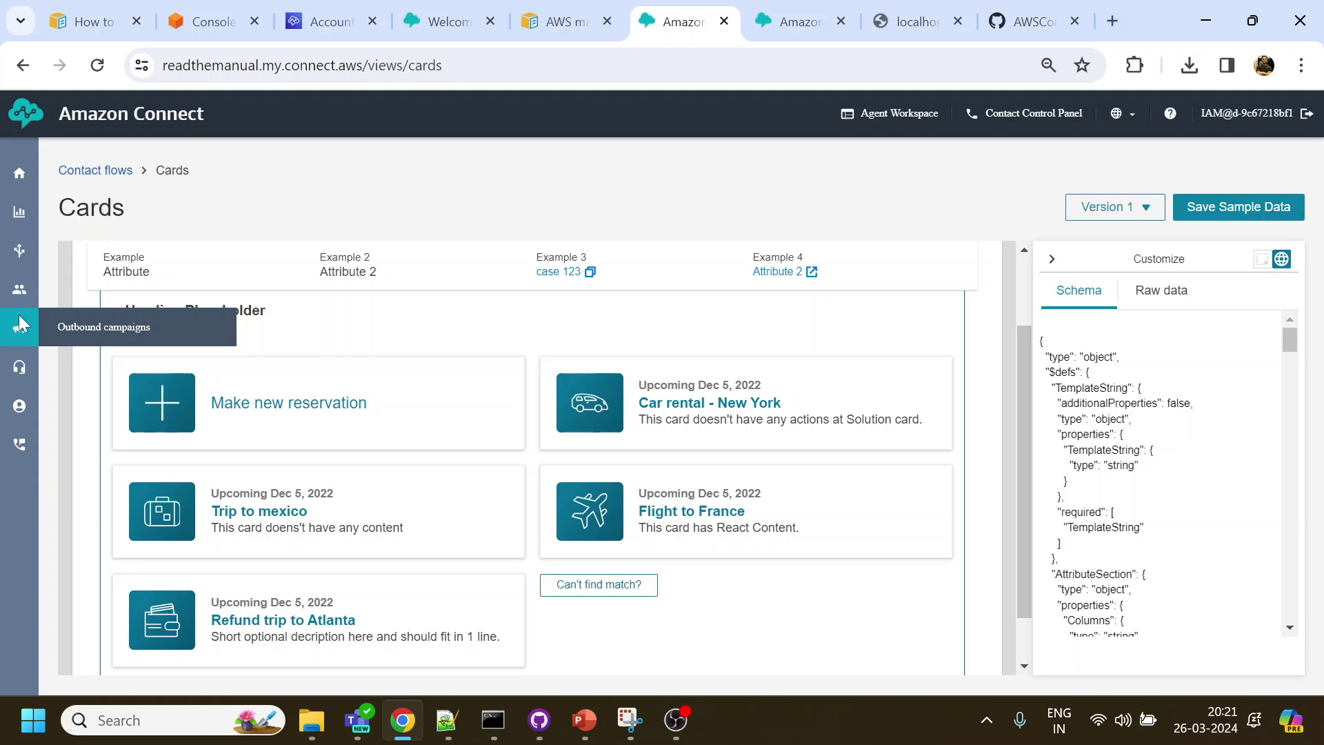
pyautogui.click(73, 296)
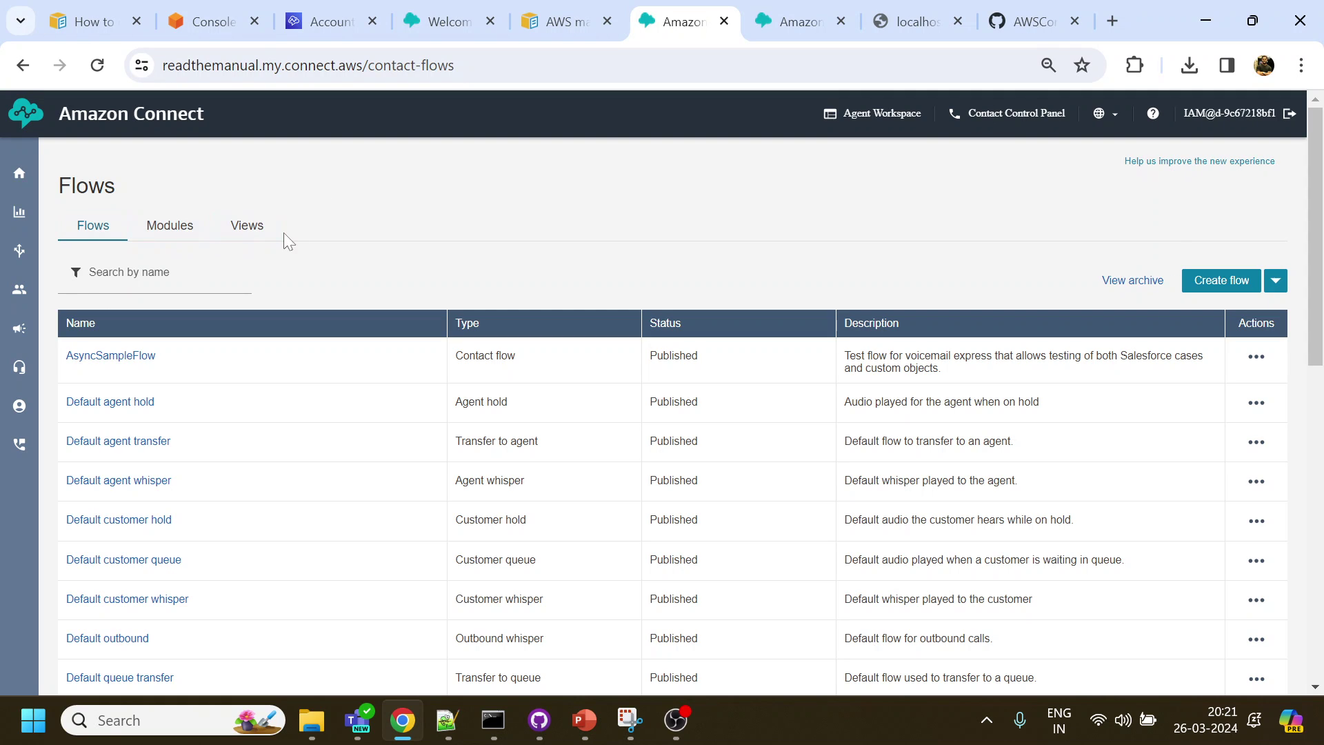
pyautogui.click(247, 226)
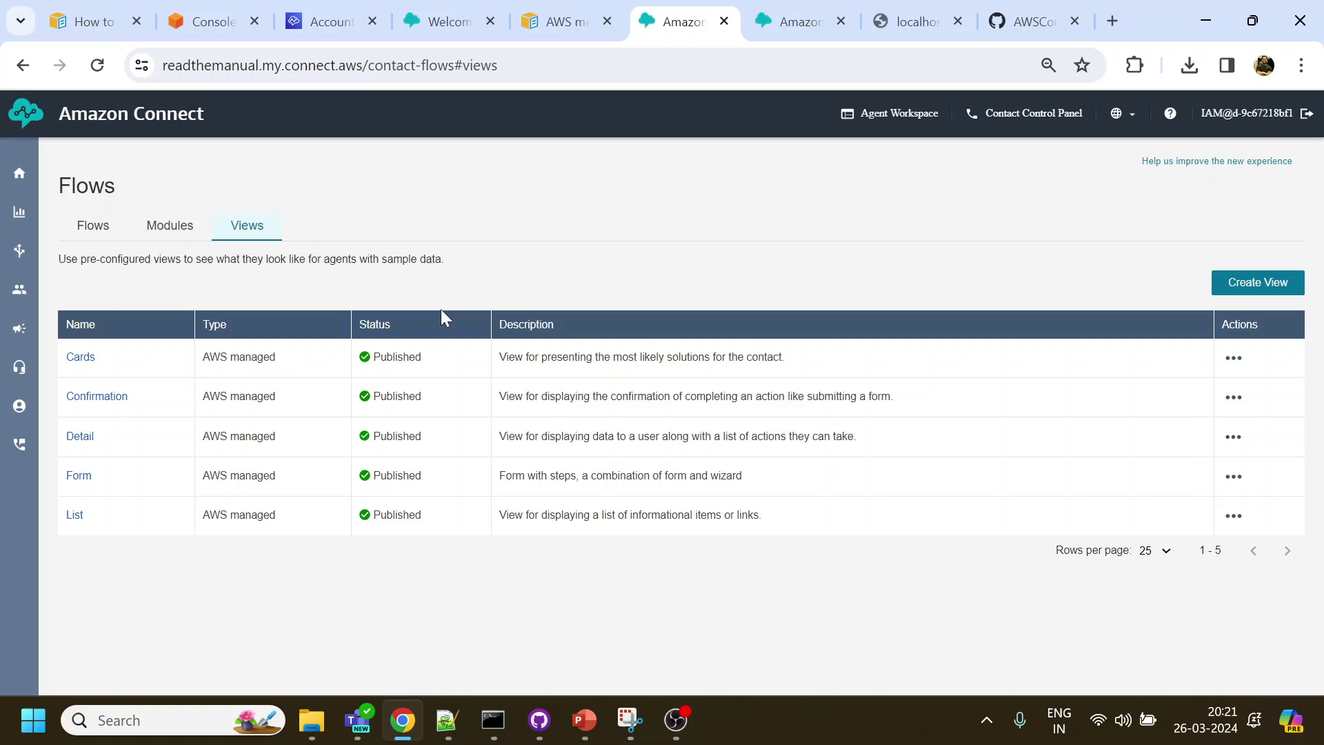
pyautogui.click(77, 358)
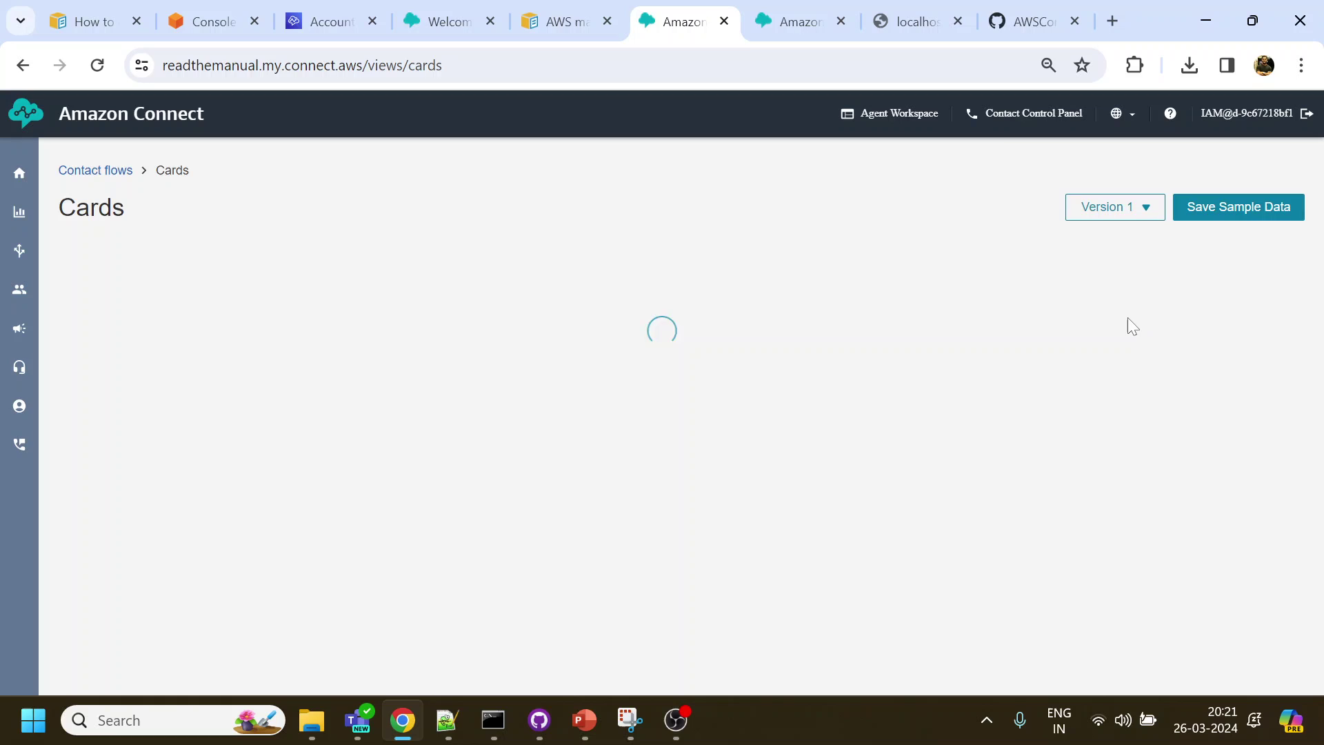
# Show the Cards view's Raw data sample JSON
pyautogui.scroll(-3, 448, 400)
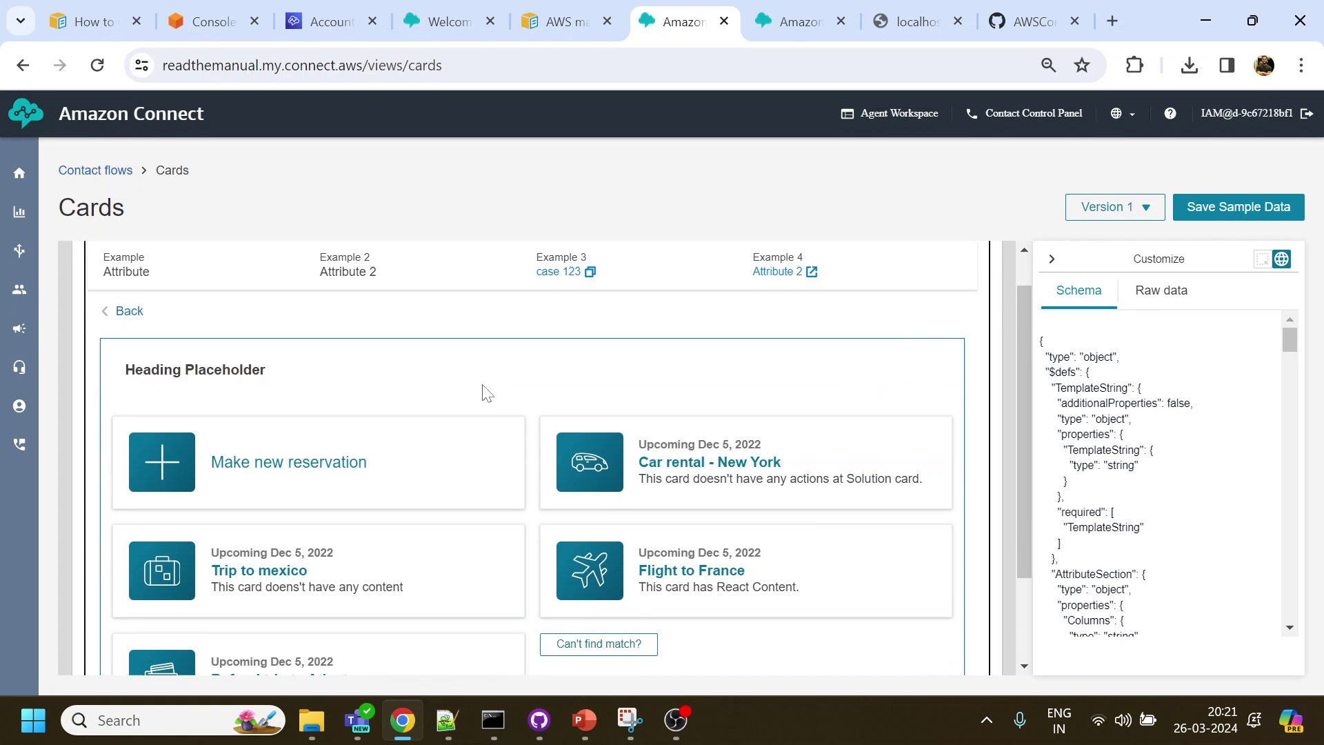
pyautogui.scroll(3, 949, 407)
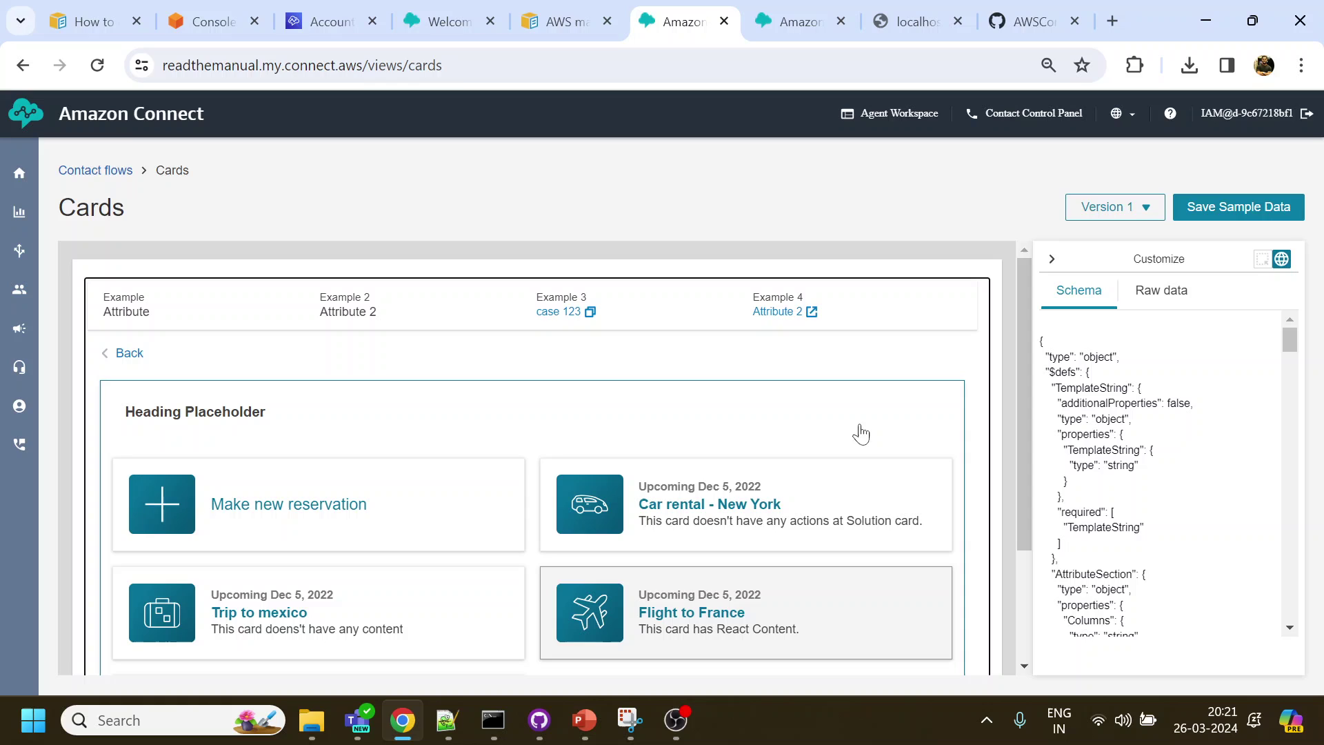
pyautogui.click(1167, 293)
pyautogui.scroll(-10, 1158, 483)
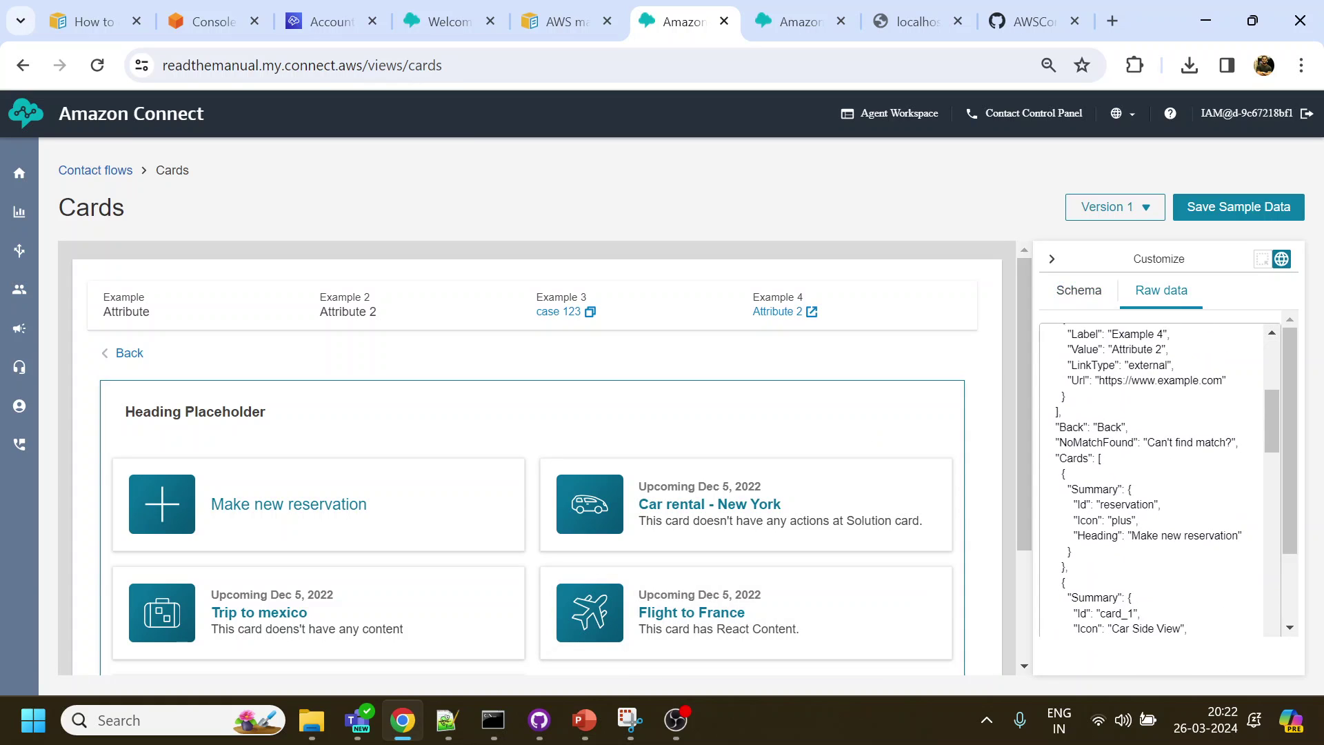
pyautogui.scroll(-8, 1043, 501)
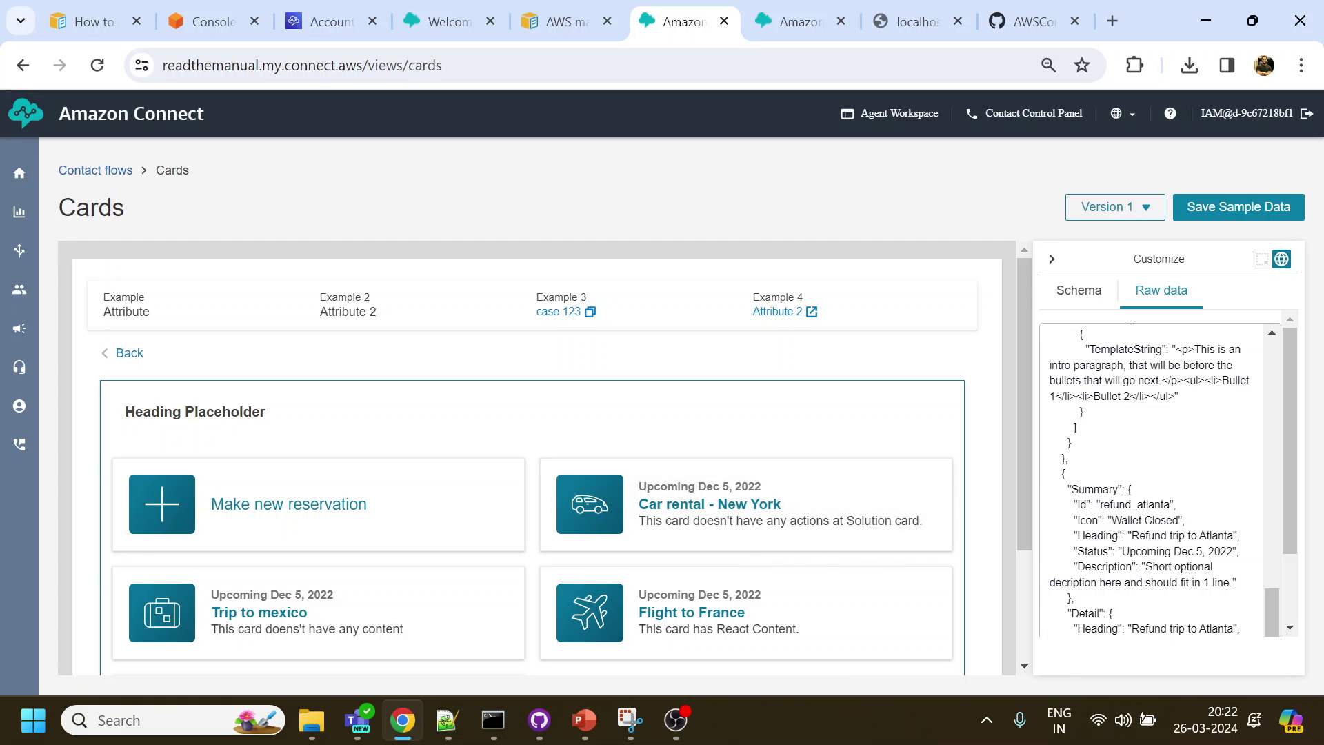
pyautogui.scroll(2, 1159, 483)
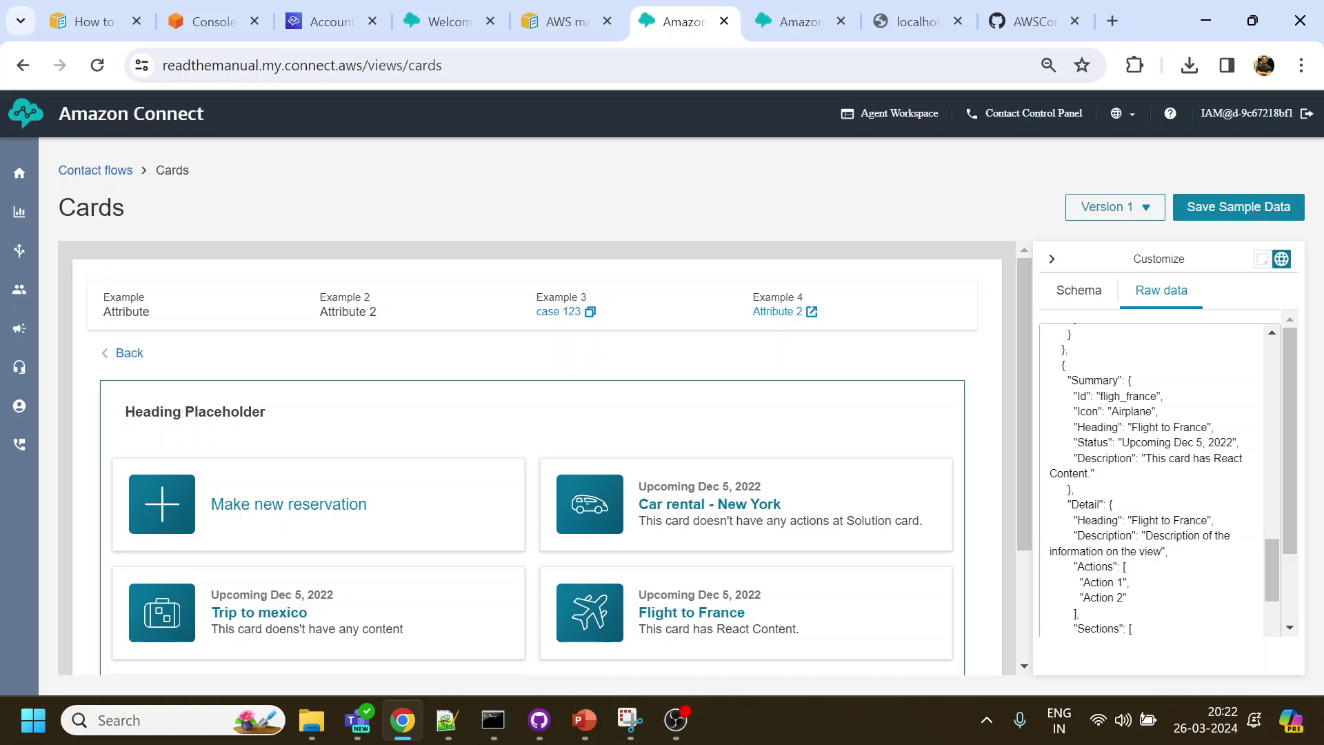
# Change the Flight to France card heading to Flight to Pune
pyautogui.moveTo(1132, 427); pyautogui.dragTo(1165, 427)
pyautogui.click(1203, 427)
pyautogui.press('BackSpace')
pyautogui.press('BackSpace')
pyautogui.press('BackSpace')
pyautogui.press('BackSpace')
pyautogui.press('BackSpace')
pyautogui.press('BackSpace')
pyautogui.write('o Pin')
pyautogui.press('BackSpace')
pyautogui.write('une')
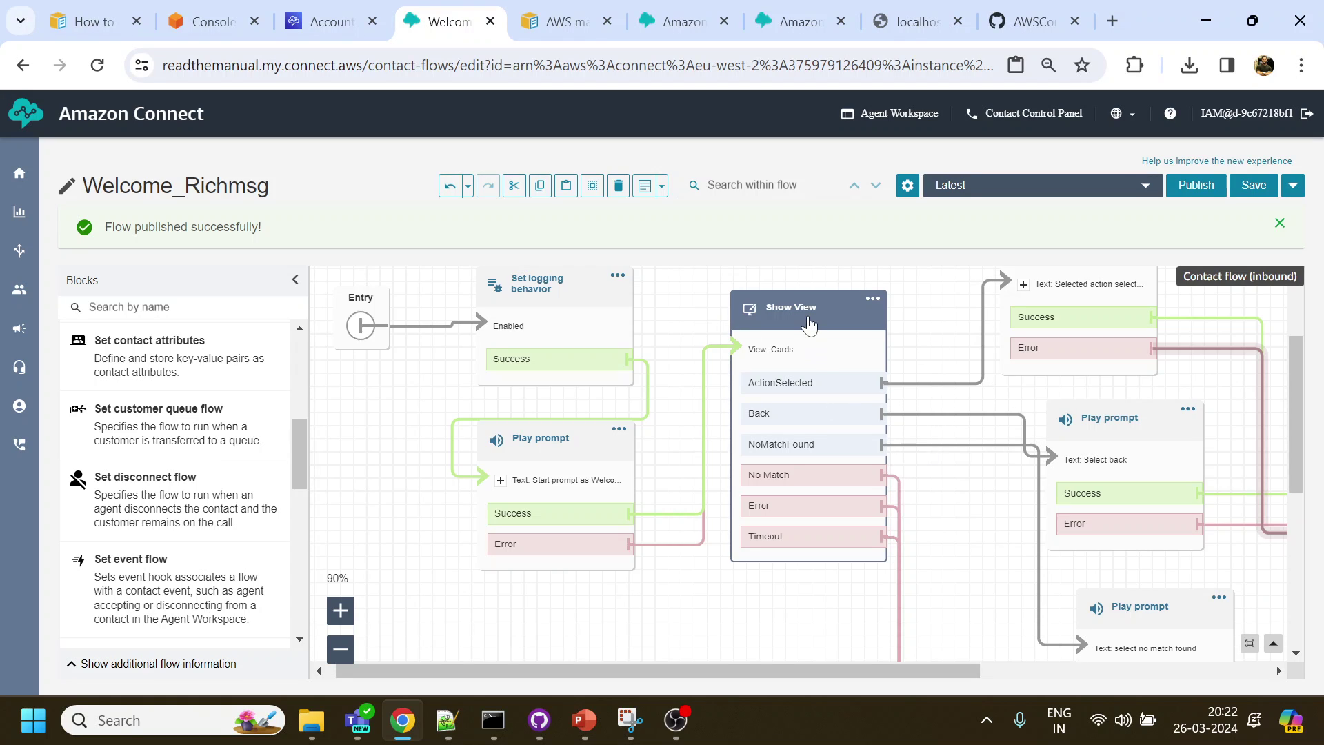
# Open the Show View block settings and select its manually set Cards JSON
pyautogui.click(807, 316)
pyautogui.scroll(-3, 1084, 438)
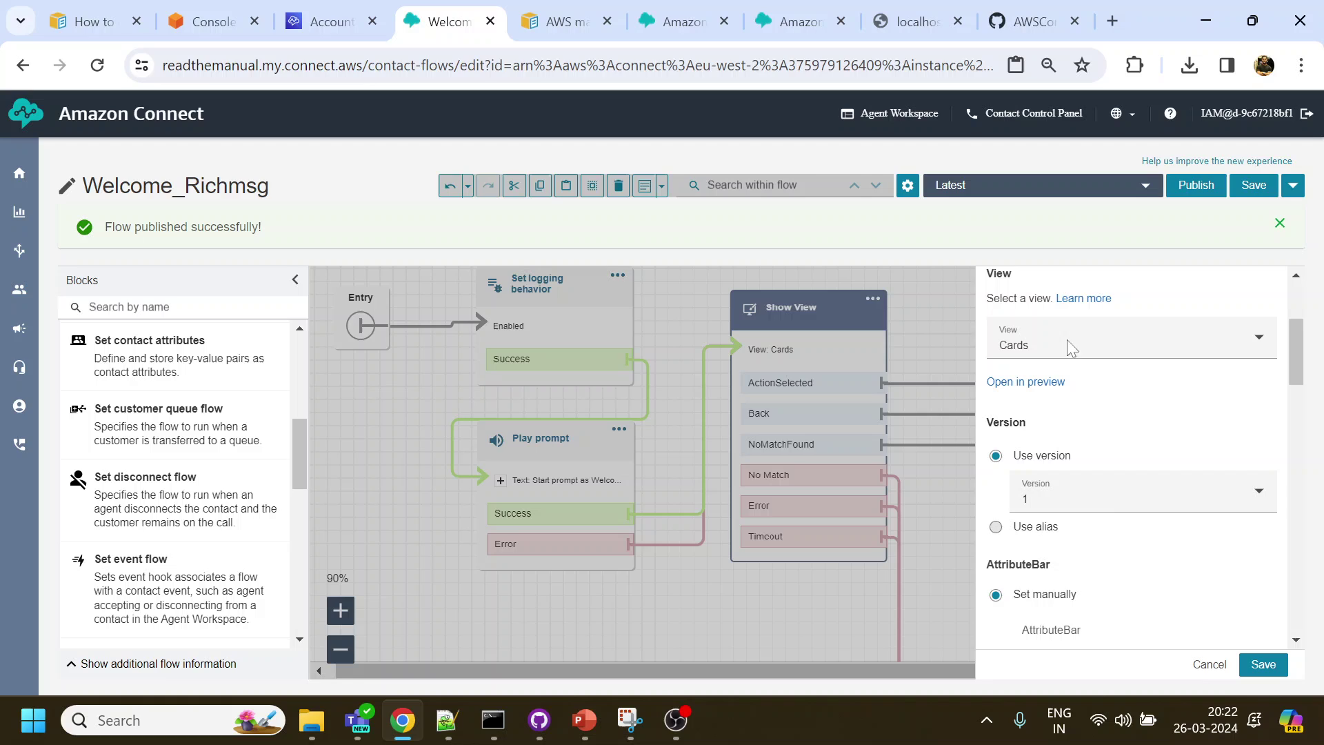
pyautogui.scroll(-5, 1133, 511)
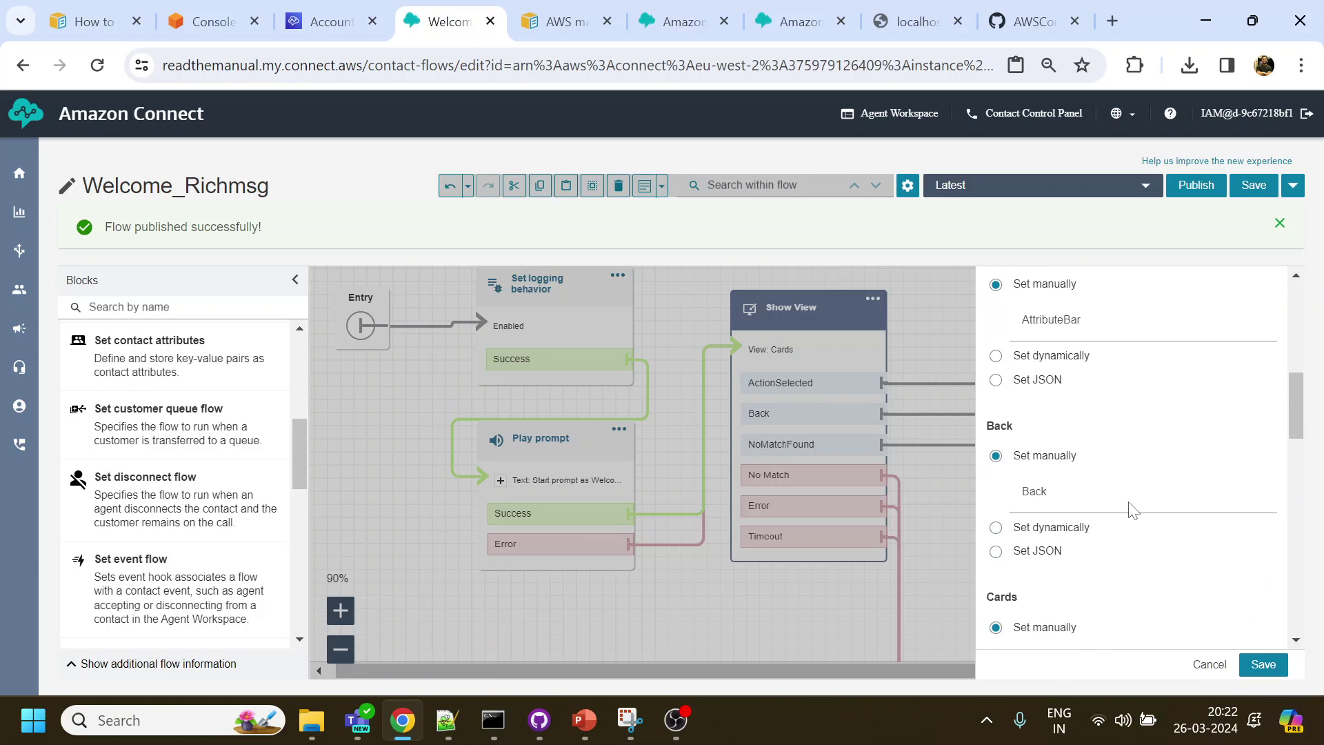
pyautogui.scroll(-3, 1066, 528)
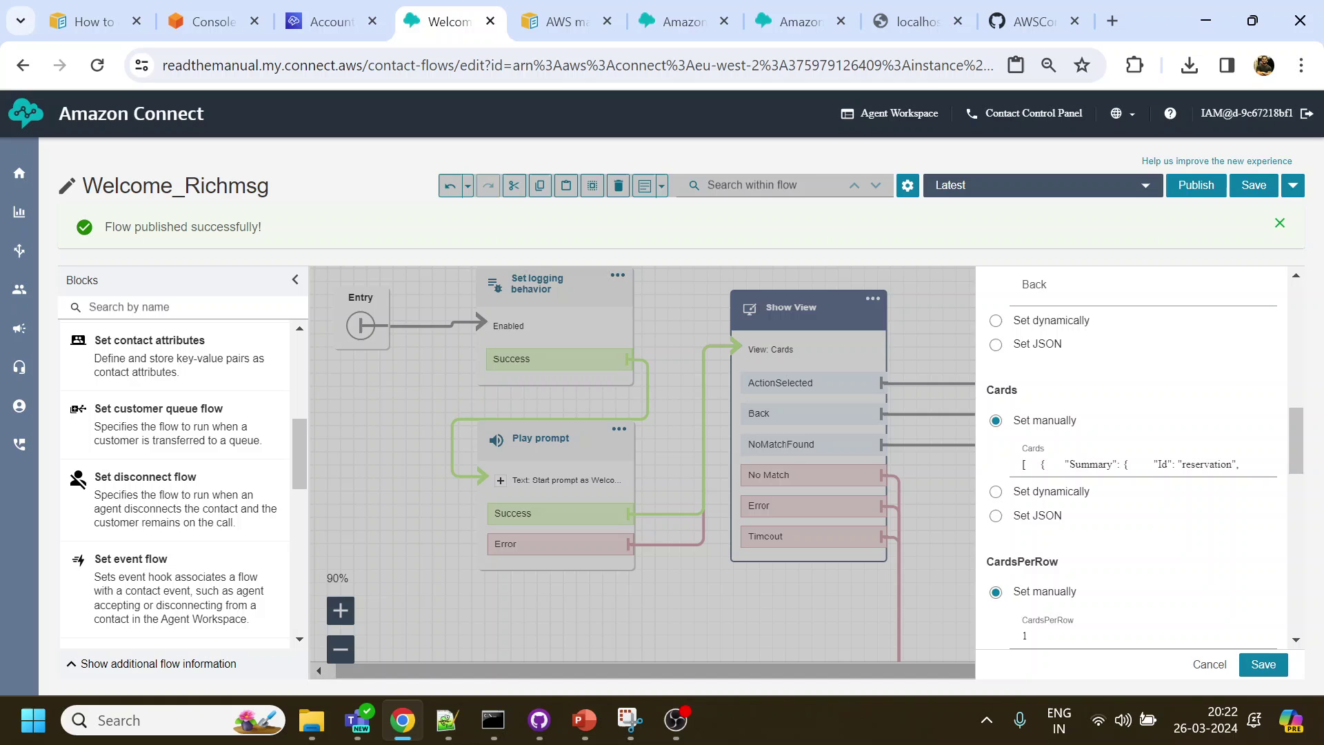
pyautogui.moveTo(1023, 464); pyautogui.dragTo(1287, 466)
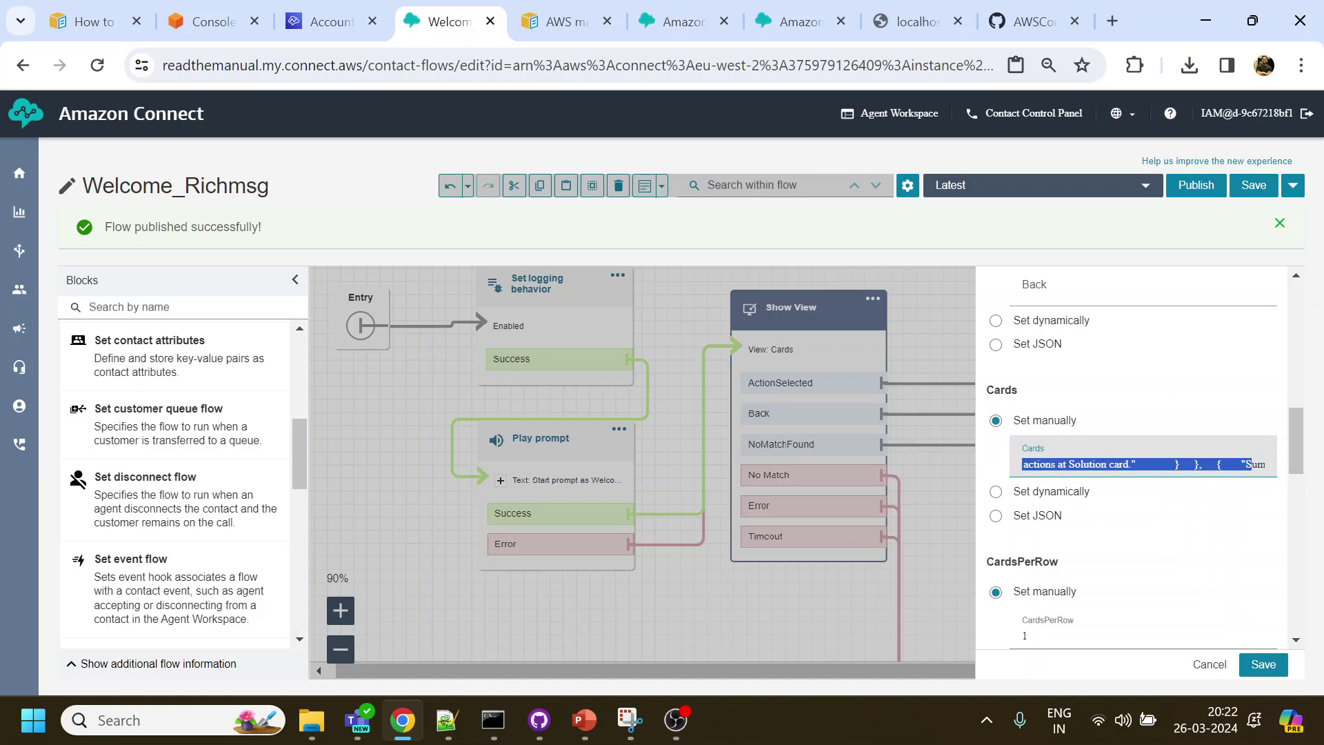
# Compare against the saved cards JSON in Notepad++
pyautogui.click(447, 720)
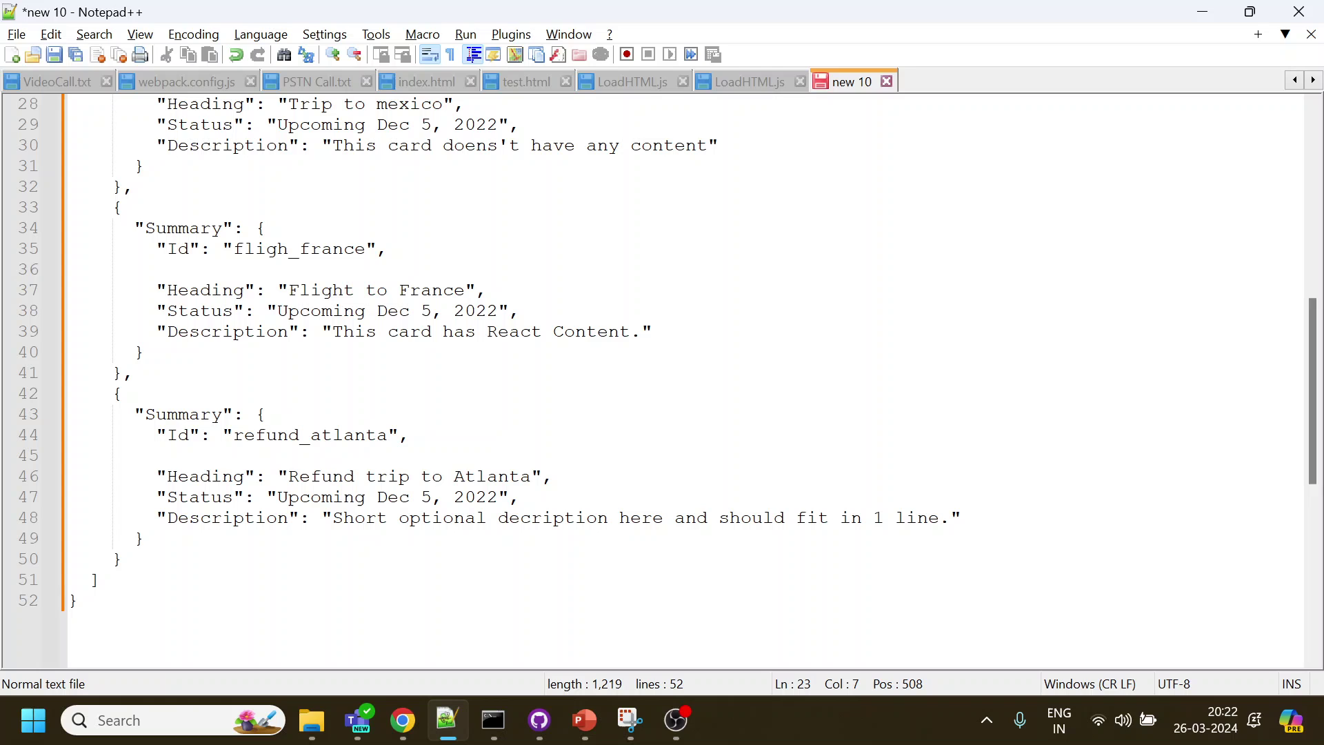
pyautogui.click(150, 538)
pyautogui.scroll(5, 682, 379)
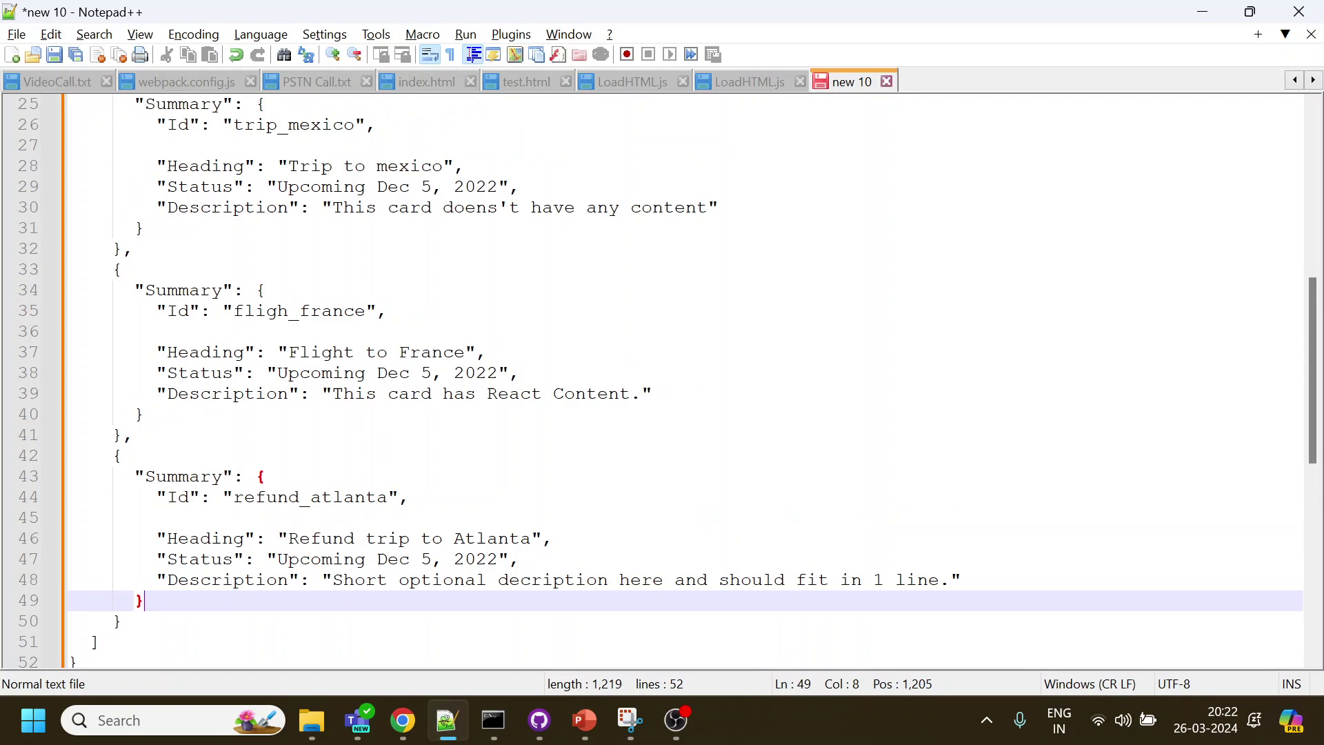
pyautogui.scroll(2, 668, 382)
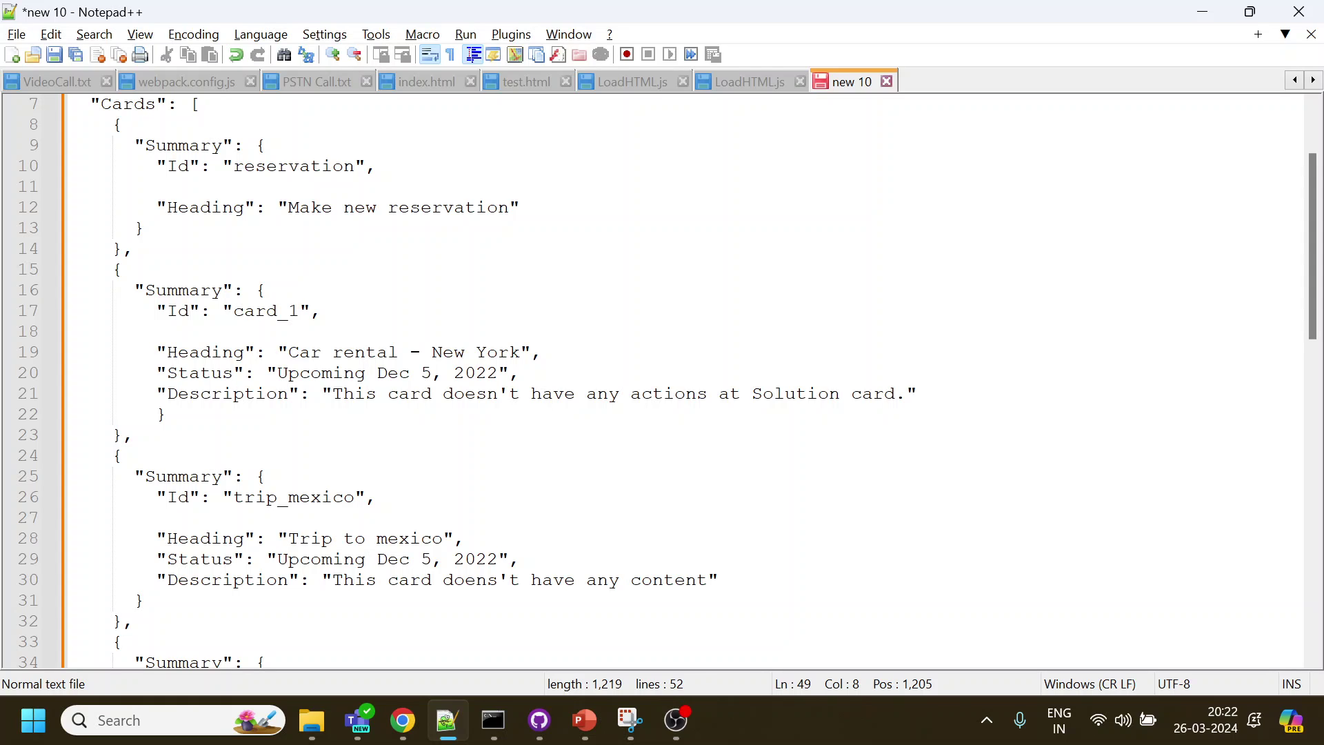
# Minimize Notepad++ and cancel the Show View settings without saving
pyautogui.click(1204, 12)
pyautogui.click(1208, 664)
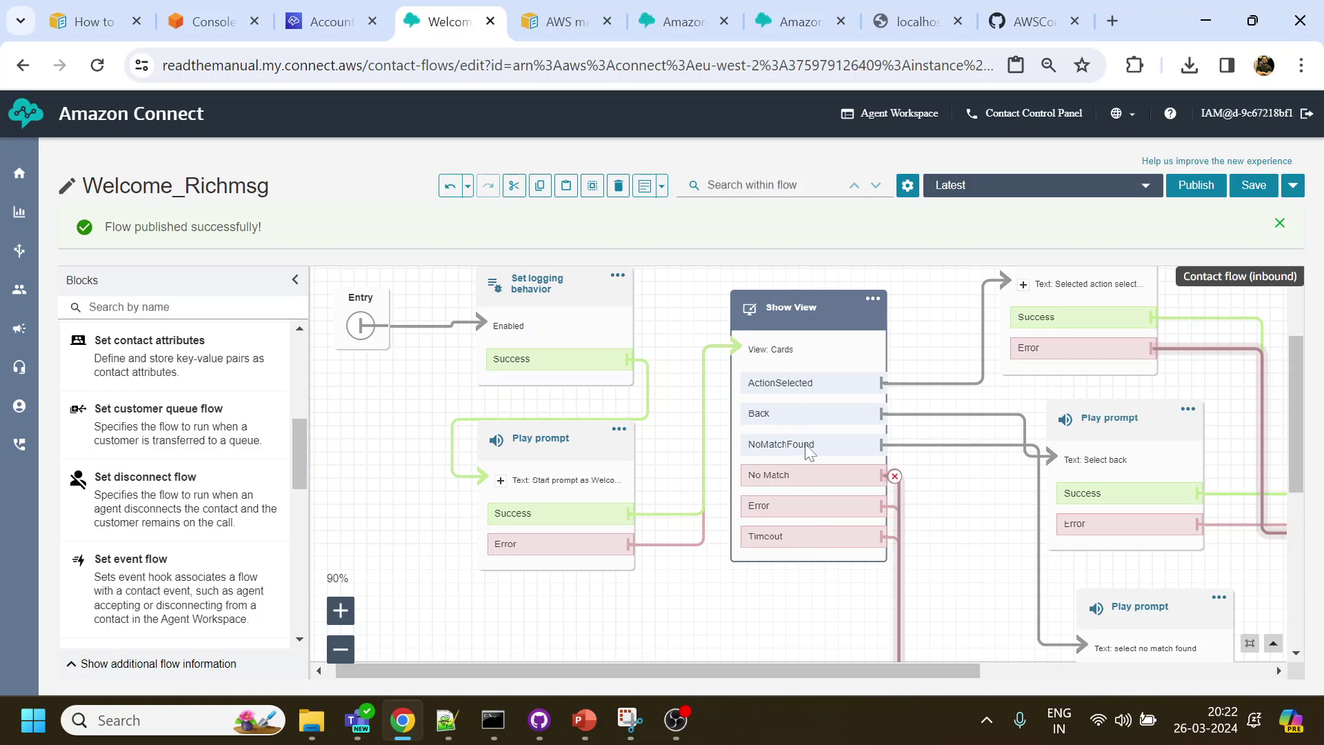
pyautogui.moveTo(785, 449)
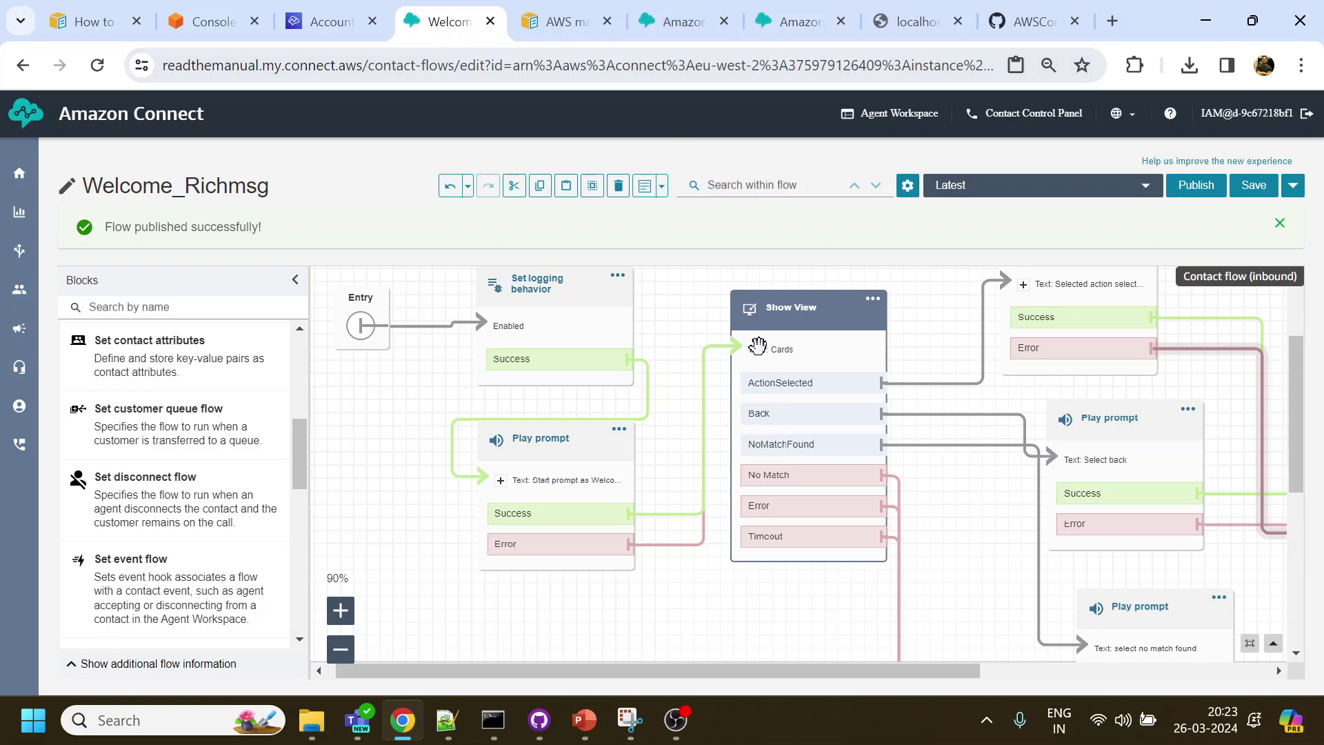
# Check the NoMatchFound key and its Can't find match label in the cards JSON
pyautogui.click(447, 721)
pyautogui.scroll(-5, 662, 379)
pyautogui.scroll(11, 662, 380)
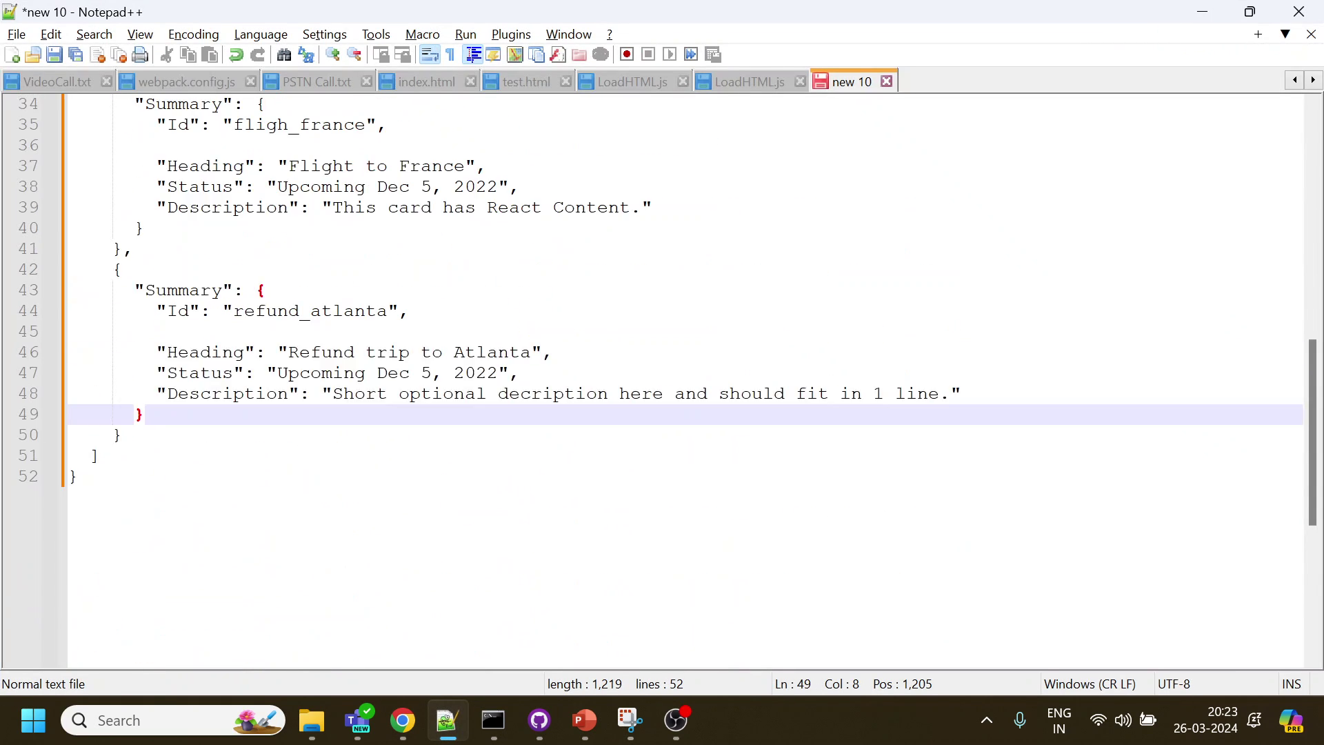
pyautogui.scroll(2, 662, 379)
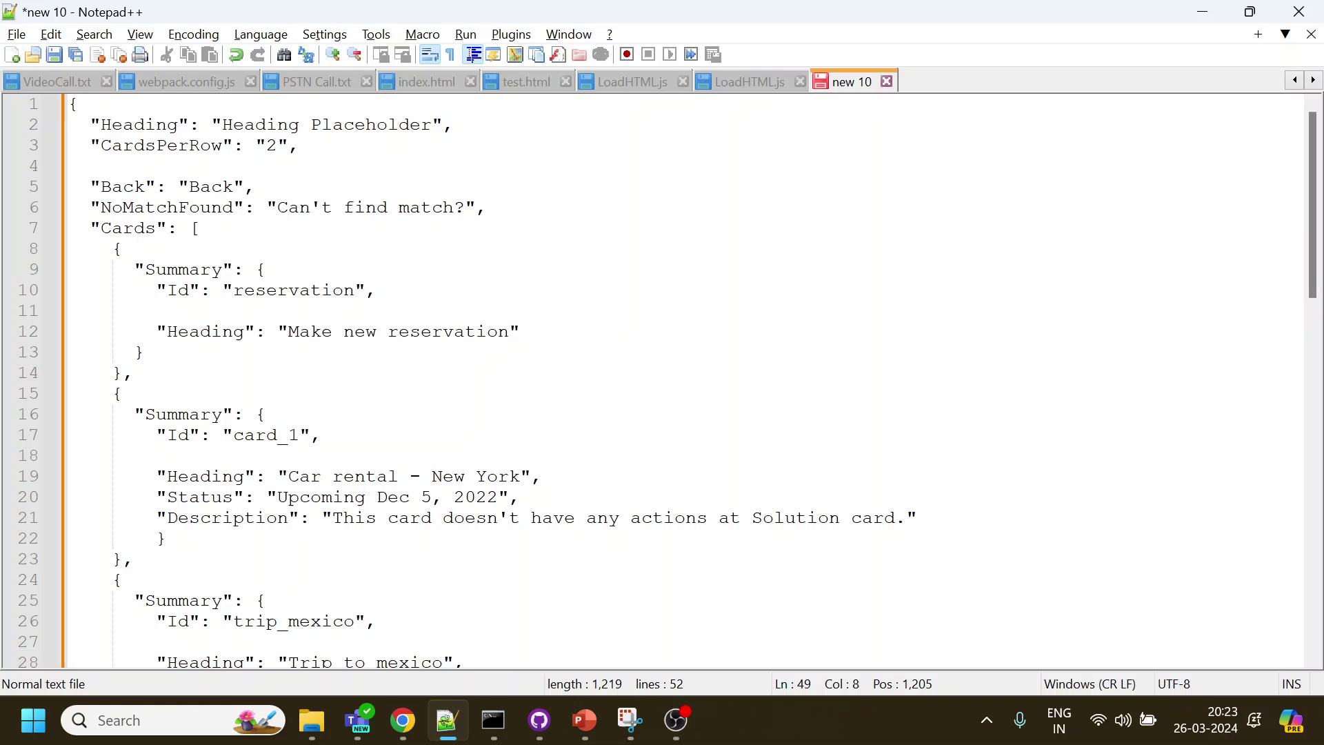
pyautogui.doubleClick(152, 207)
pyautogui.moveTo(277, 207); pyautogui.dragTo(455, 206)
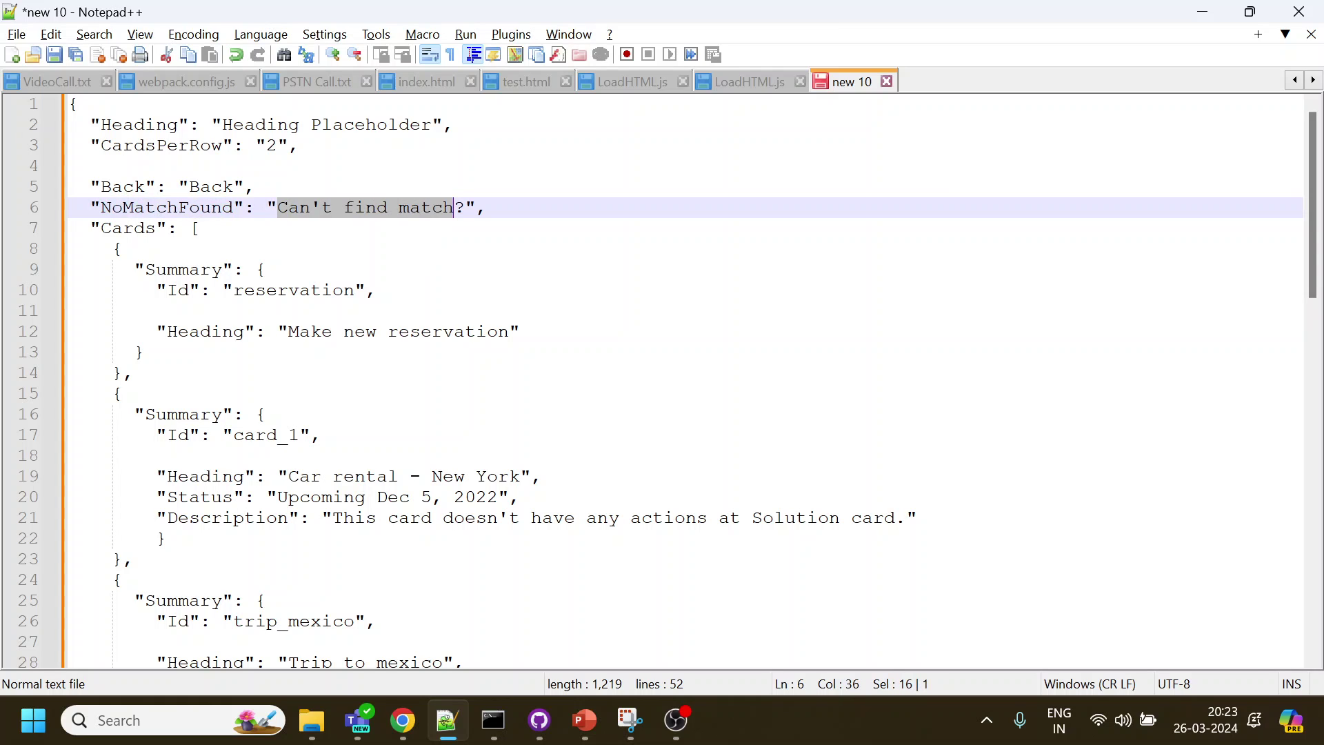
# Answer It's something else in the test chat, getting 'select no match found'
pyautogui.click(1203, 11)
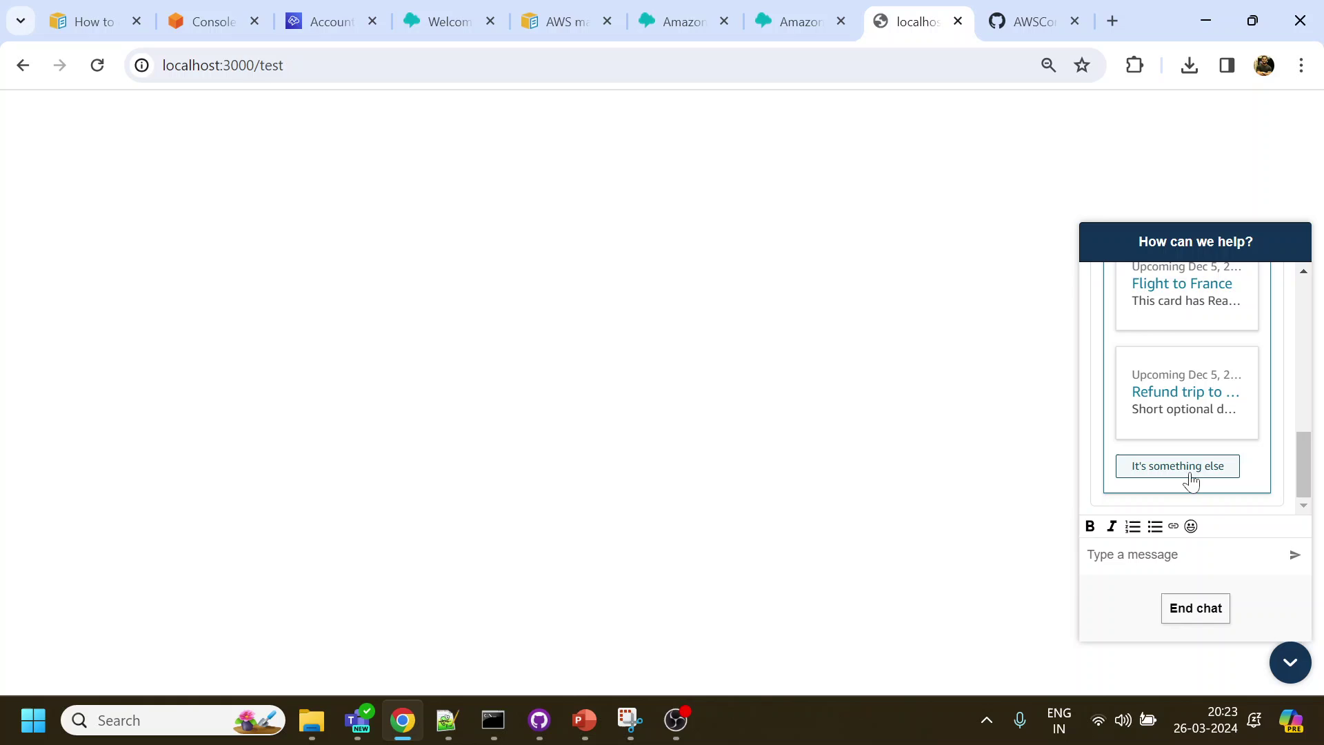
pyautogui.click(1192, 478)
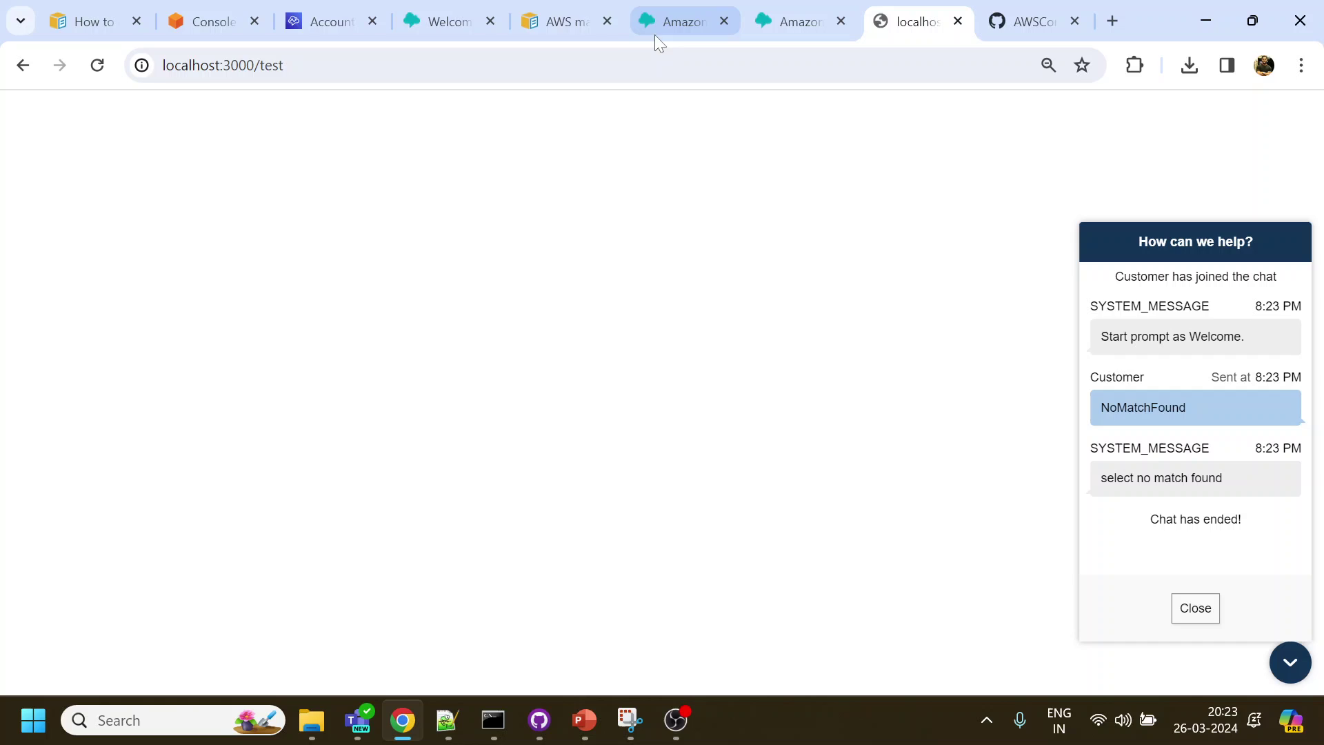
pyautogui.click(448, 22)
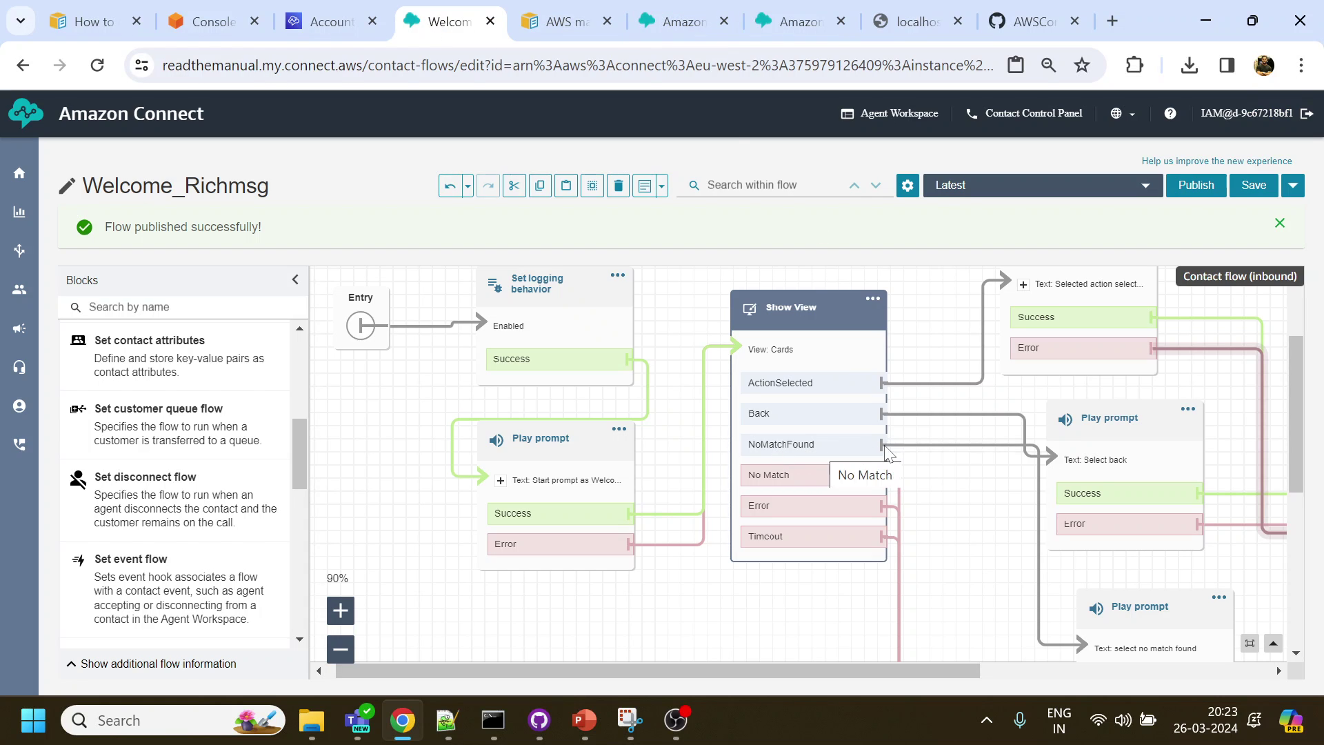
# Open the ActionSelected Play prompt's settings and select ViewResultData in its text 'Selected action selected $.Views.ViewResultData.Id'
pyautogui.scroll(-1, 1112, 576)
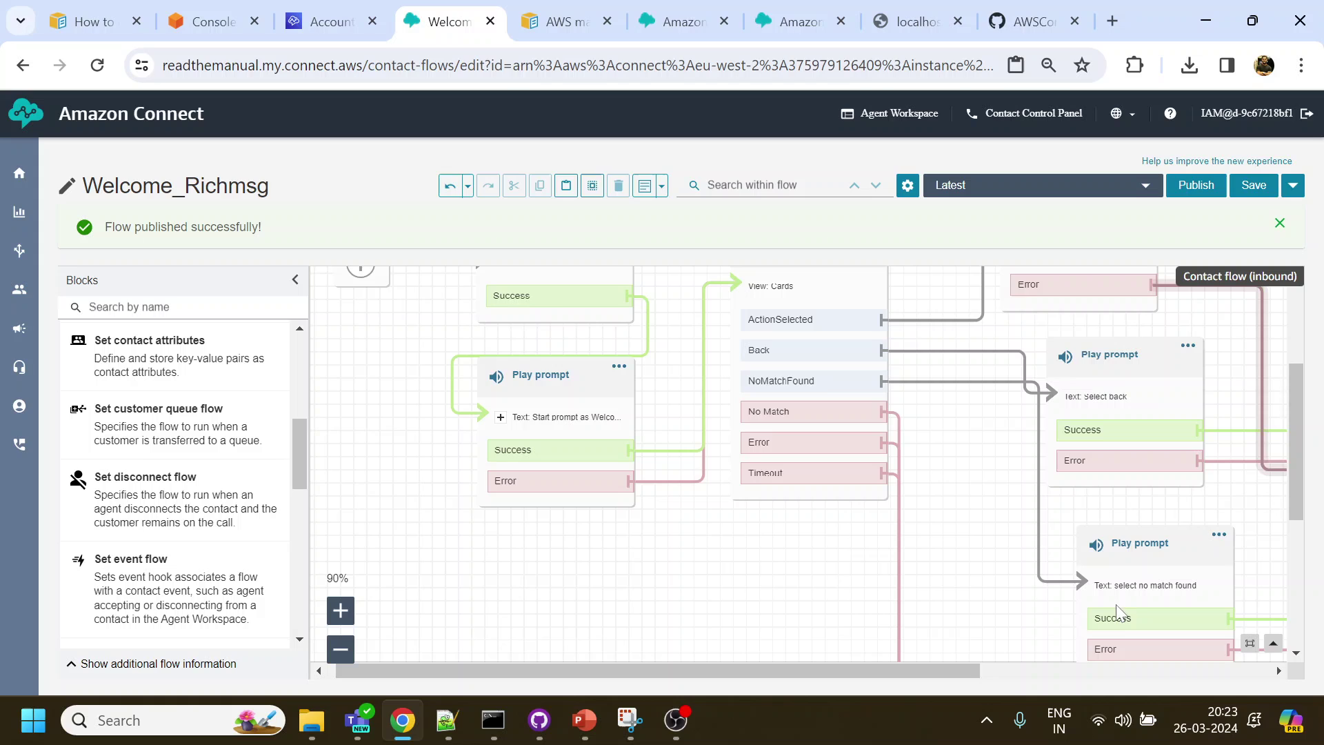
pyautogui.scroll(1, 995, 467)
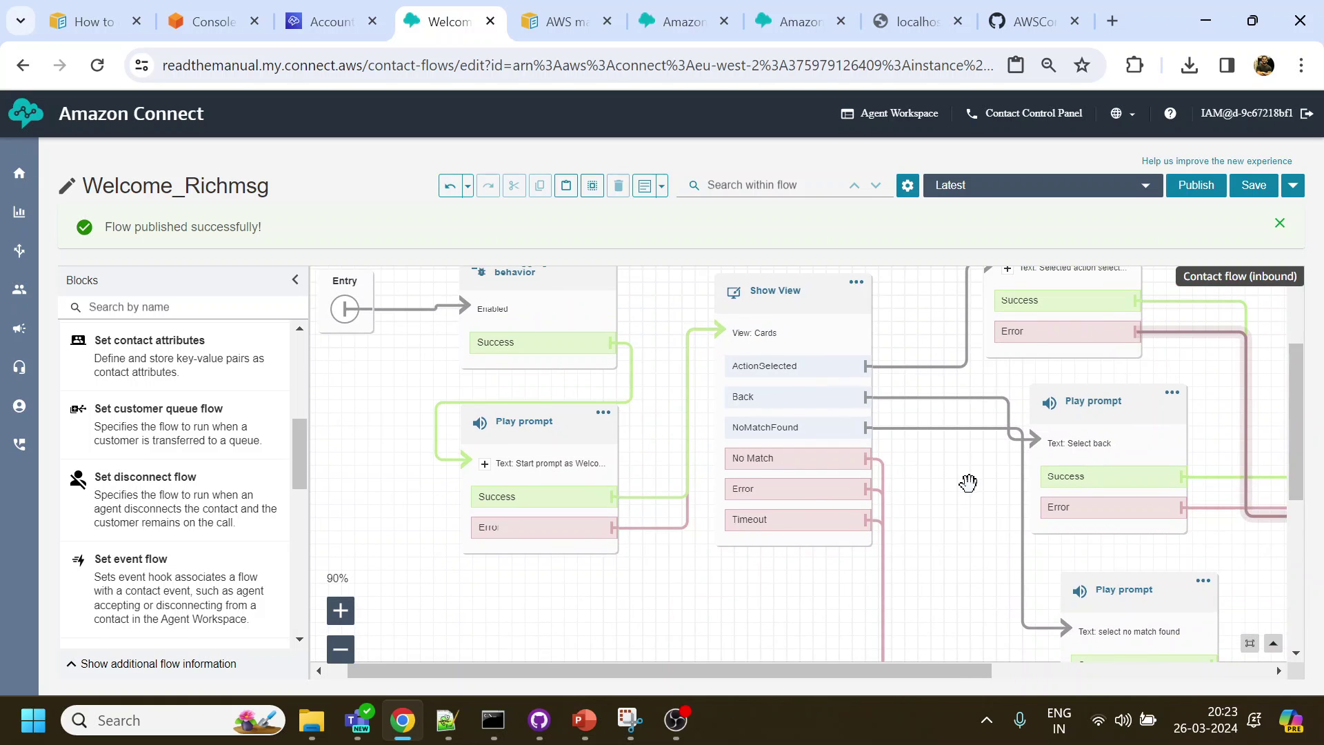
pyautogui.scroll(1, 968, 480)
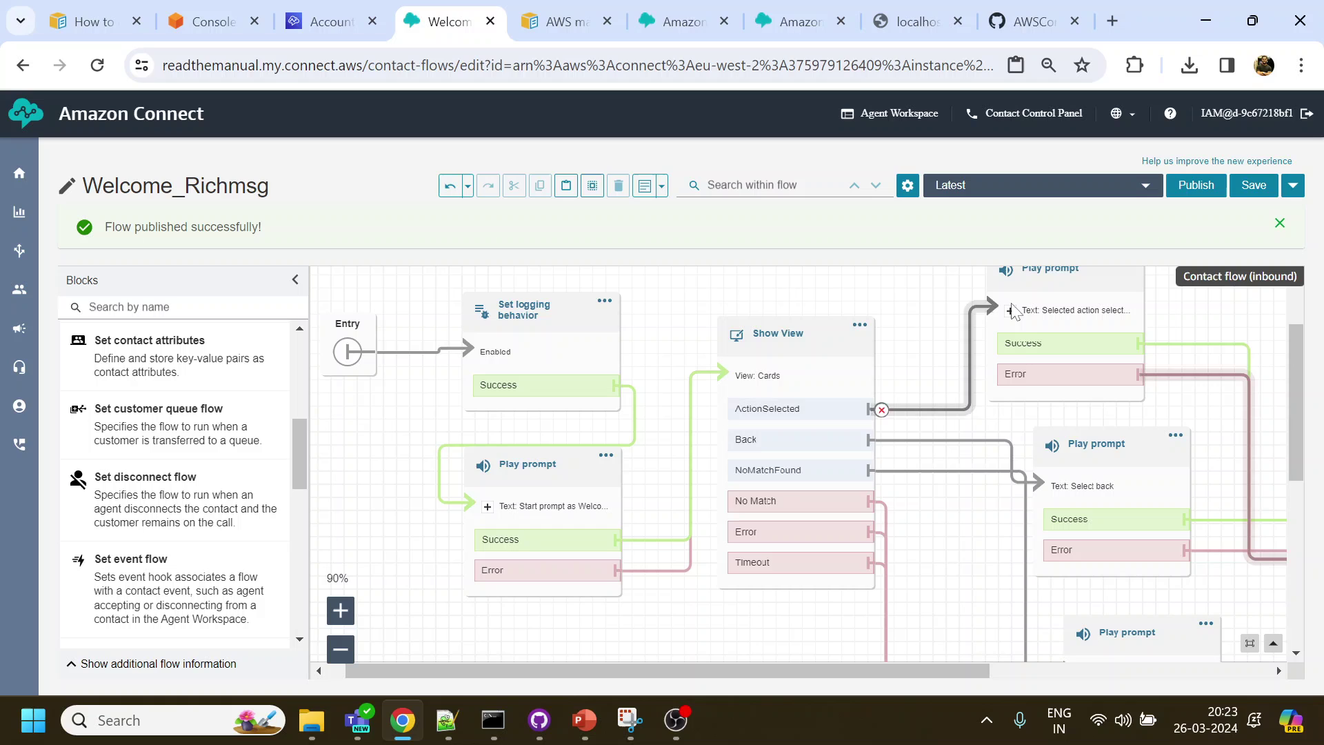
pyautogui.click(1058, 325)
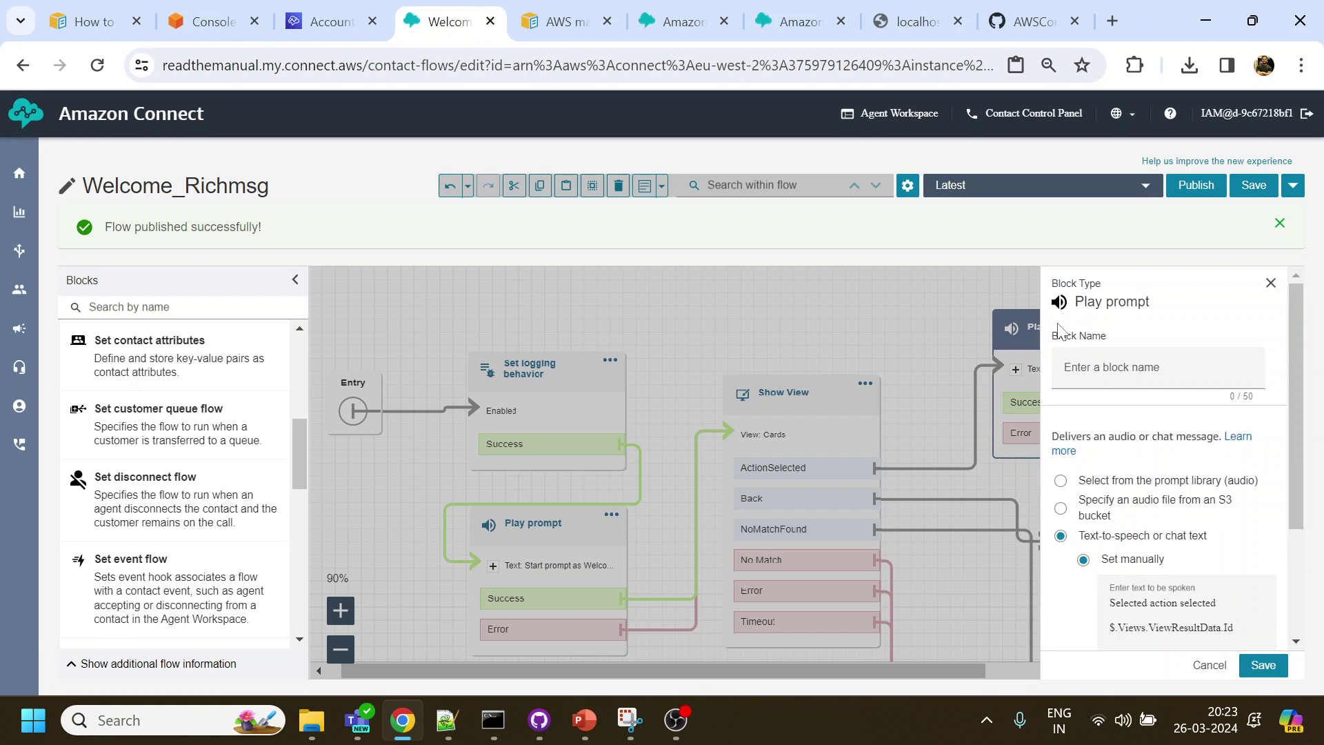
pyautogui.scroll(-2, 1161, 496)
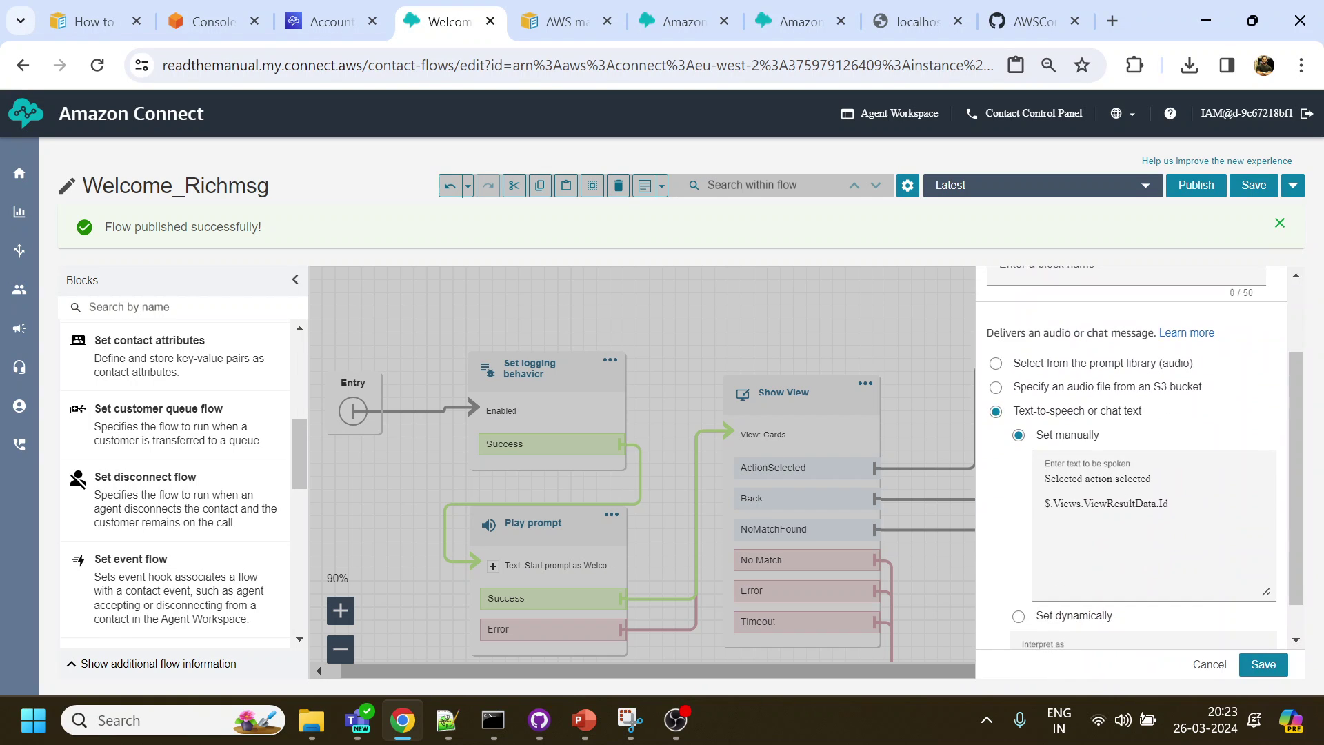
pyautogui.click(1048, 511)
pyautogui.doubleClick(1120, 503)
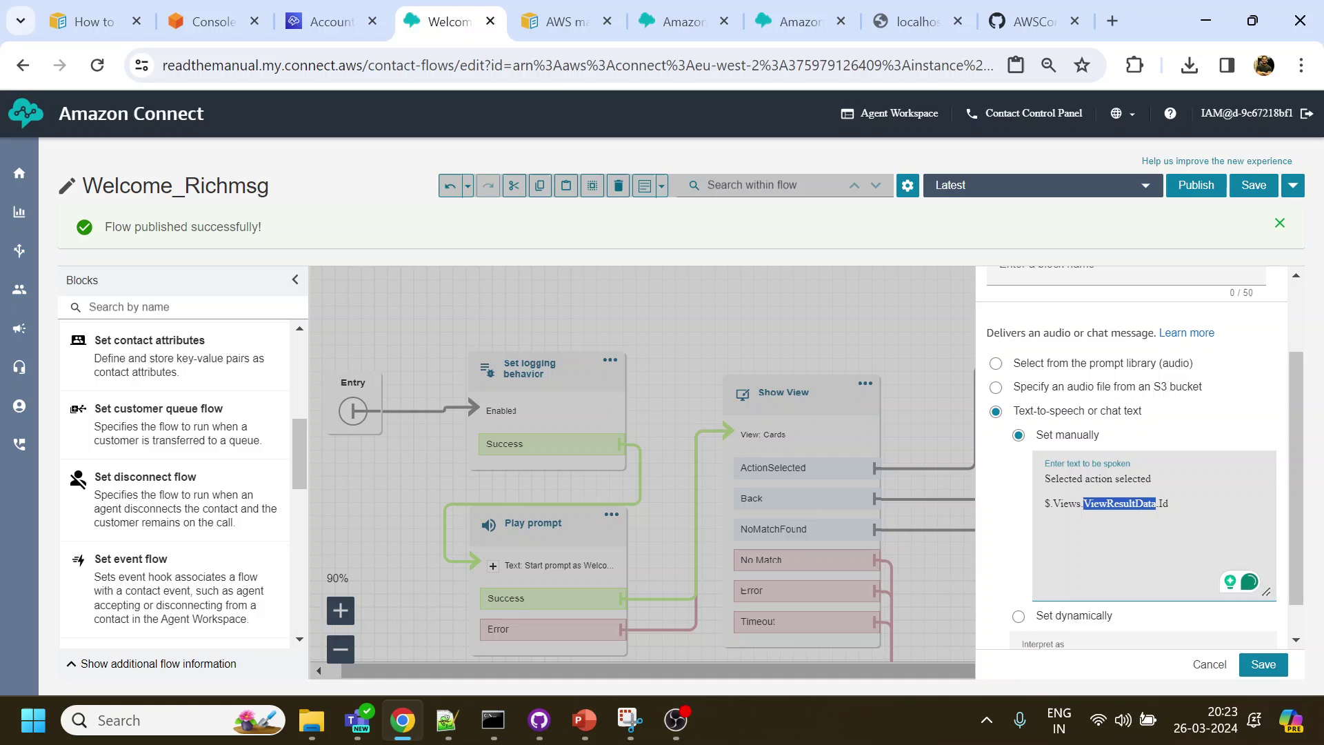
# Check the car rental card's Summary, Id and Heading in Notepad++, then select the $.Views.ViewResultData.Id expression in the prompt
pyautogui.click(447, 720)
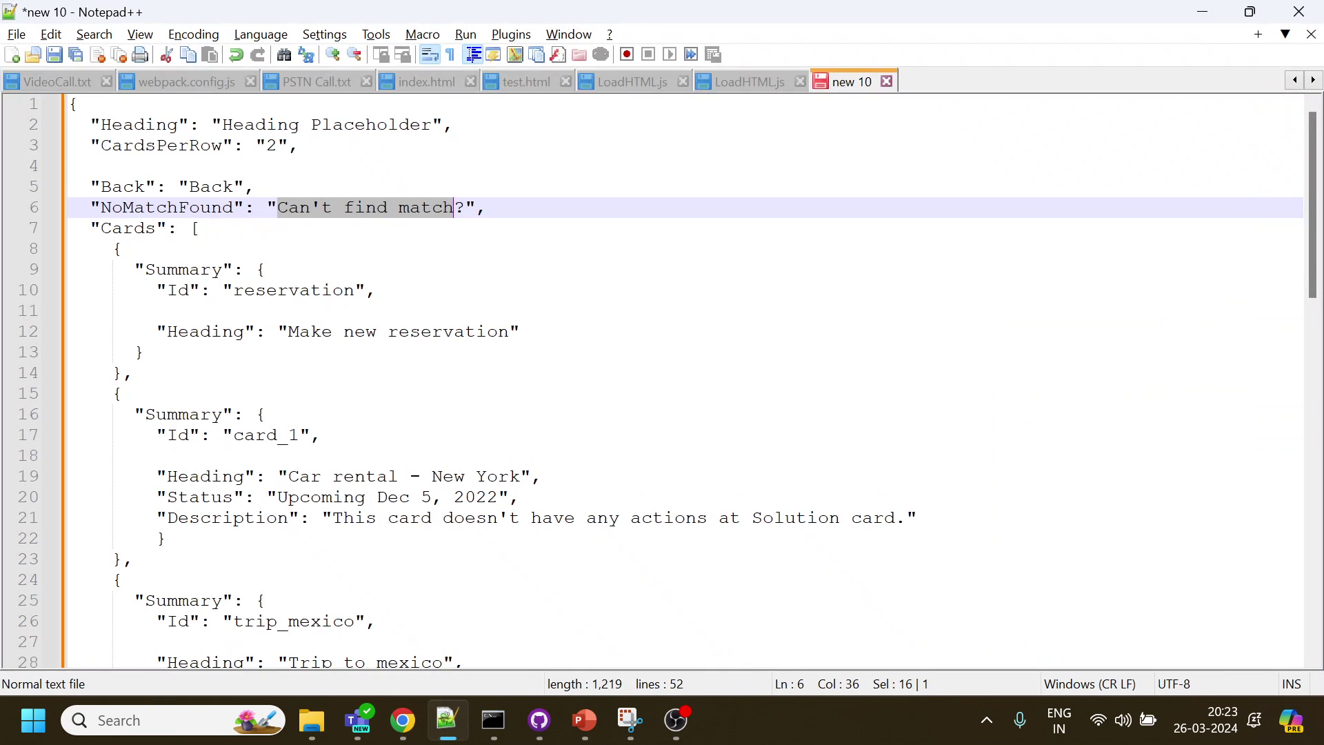
pyautogui.click(265, 414)
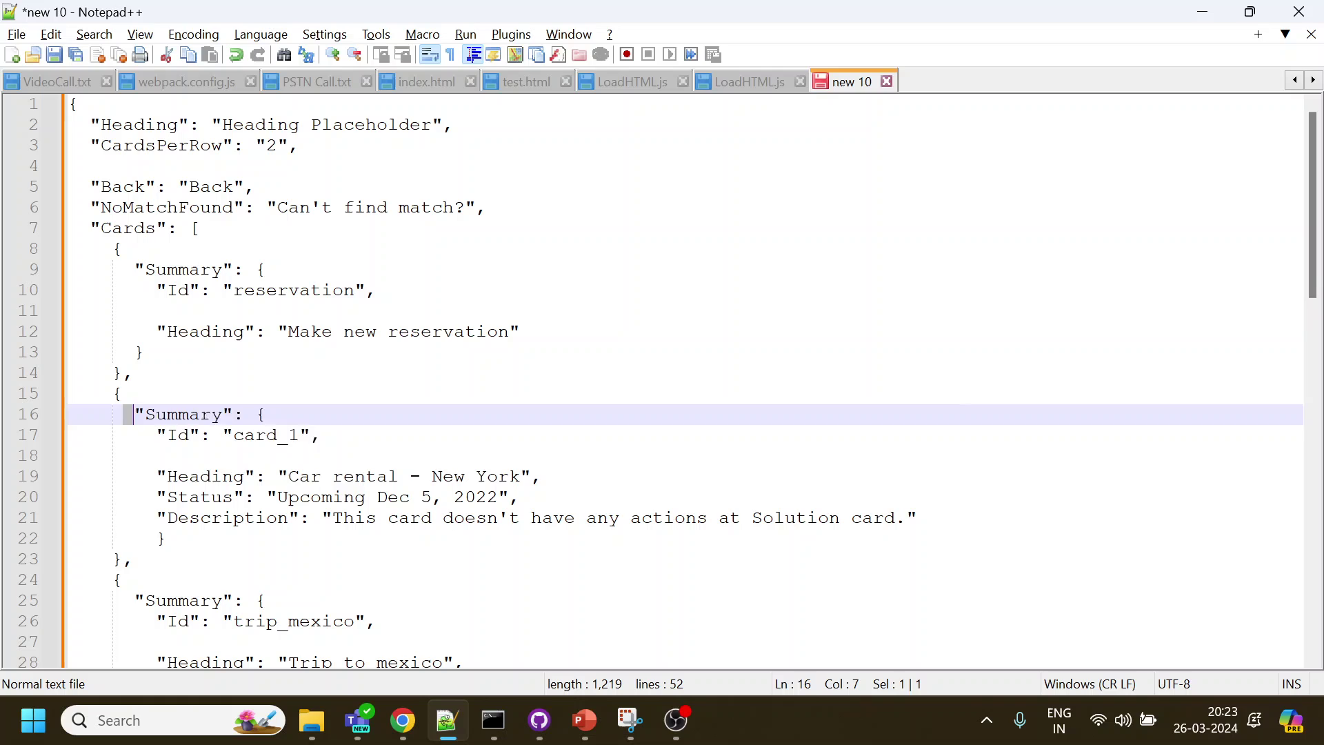
pyautogui.moveTo(131, 414); pyautogui.dragTo(171, 539)
pyautogui.click(187, 442)
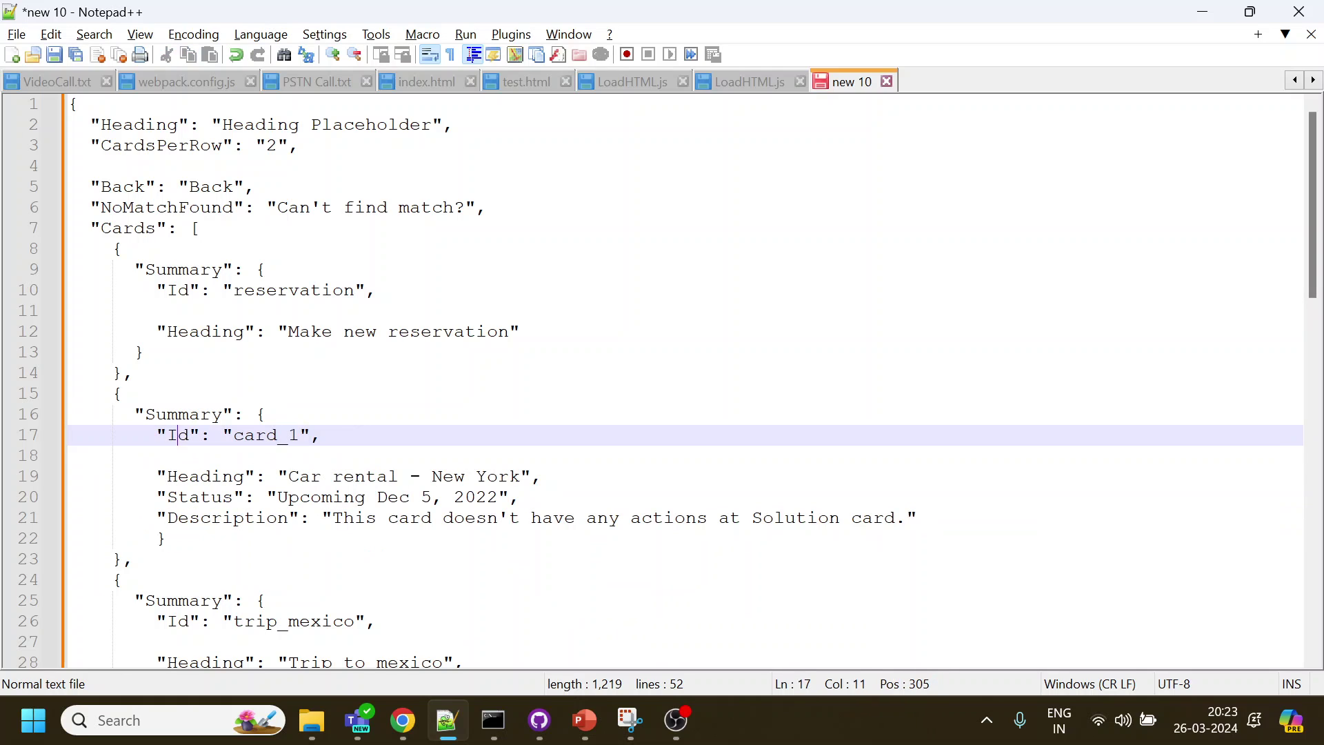
pyautogui.doubleClick(181, 436)
pyautogui.doubleClick(191, 477)
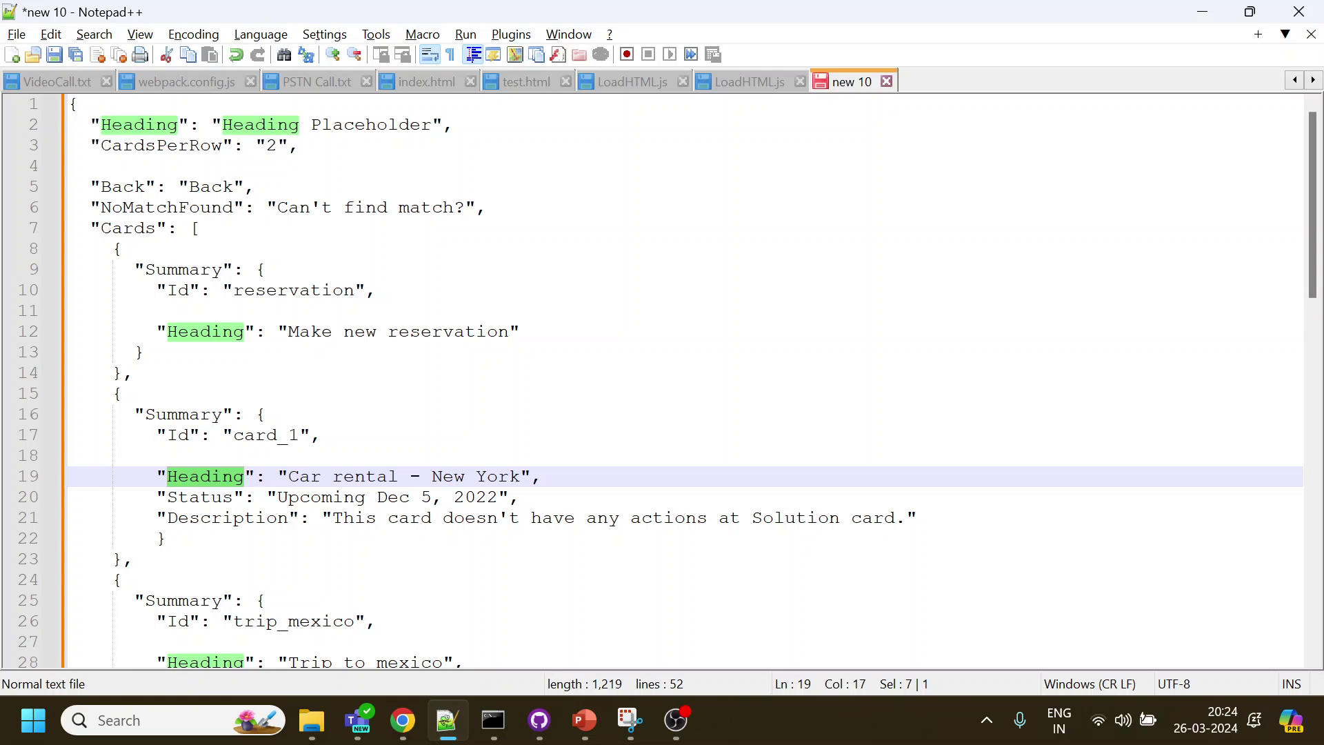
pyautogui.doubleClick(178, 435)
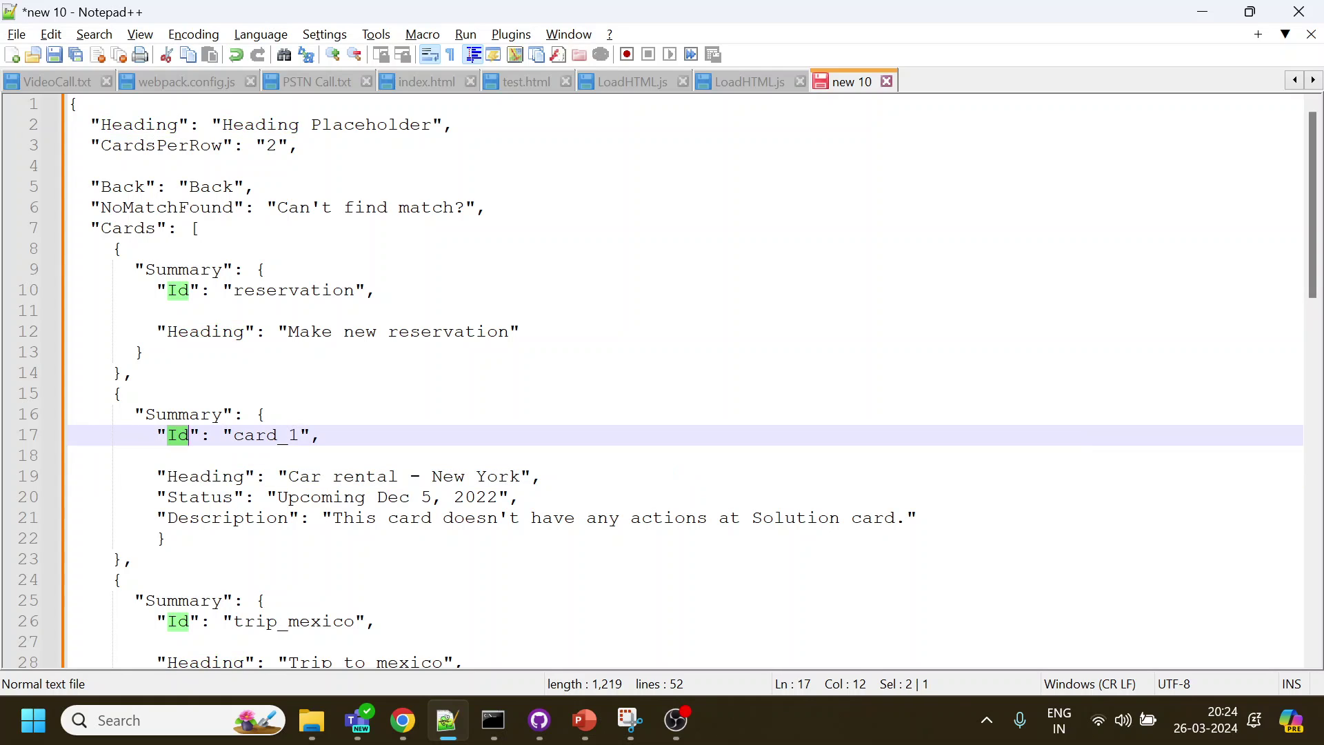
pyautogui.click(1205, 12)
pyautogui.moveTo(1169, 504); pyautogui.dragTo(1028, 503)
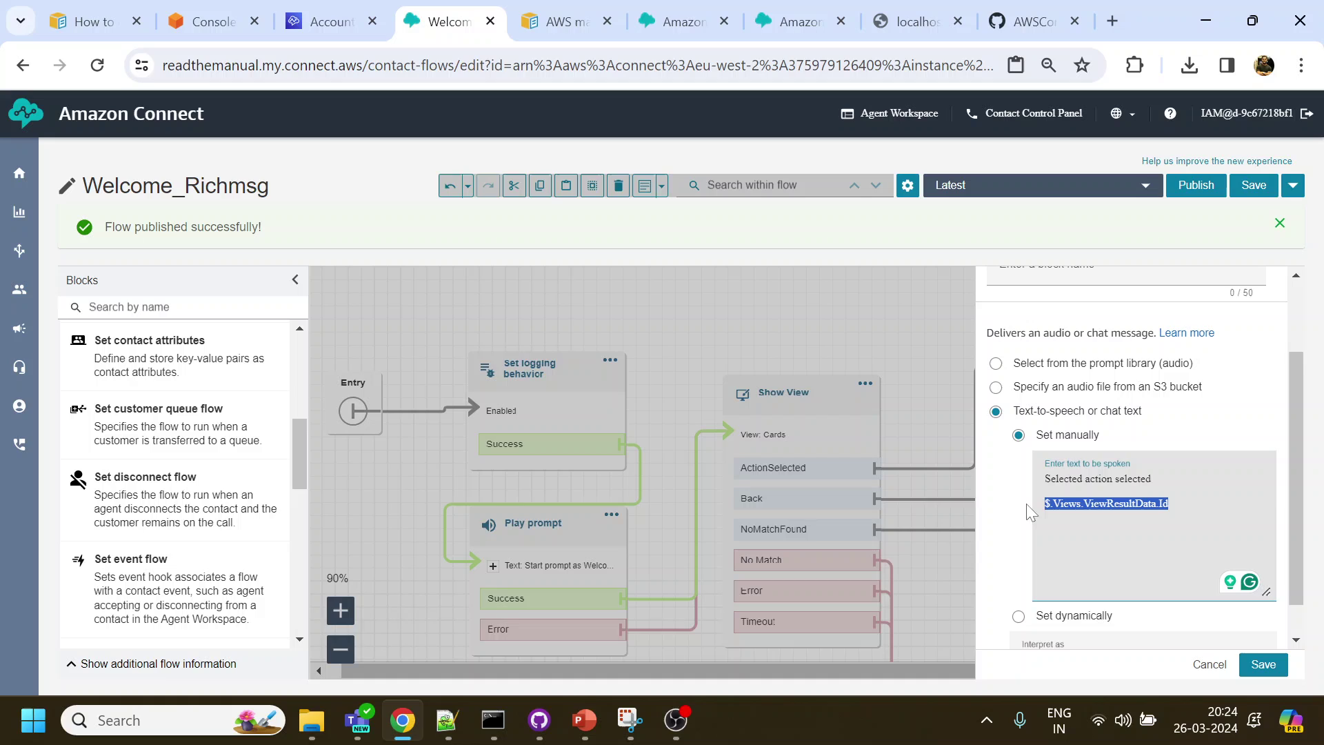
# Close the prompt settings to view the whole Welcome_Richmsg flow, then bring up the Cards view page
pyautogui.click(1261, 664)
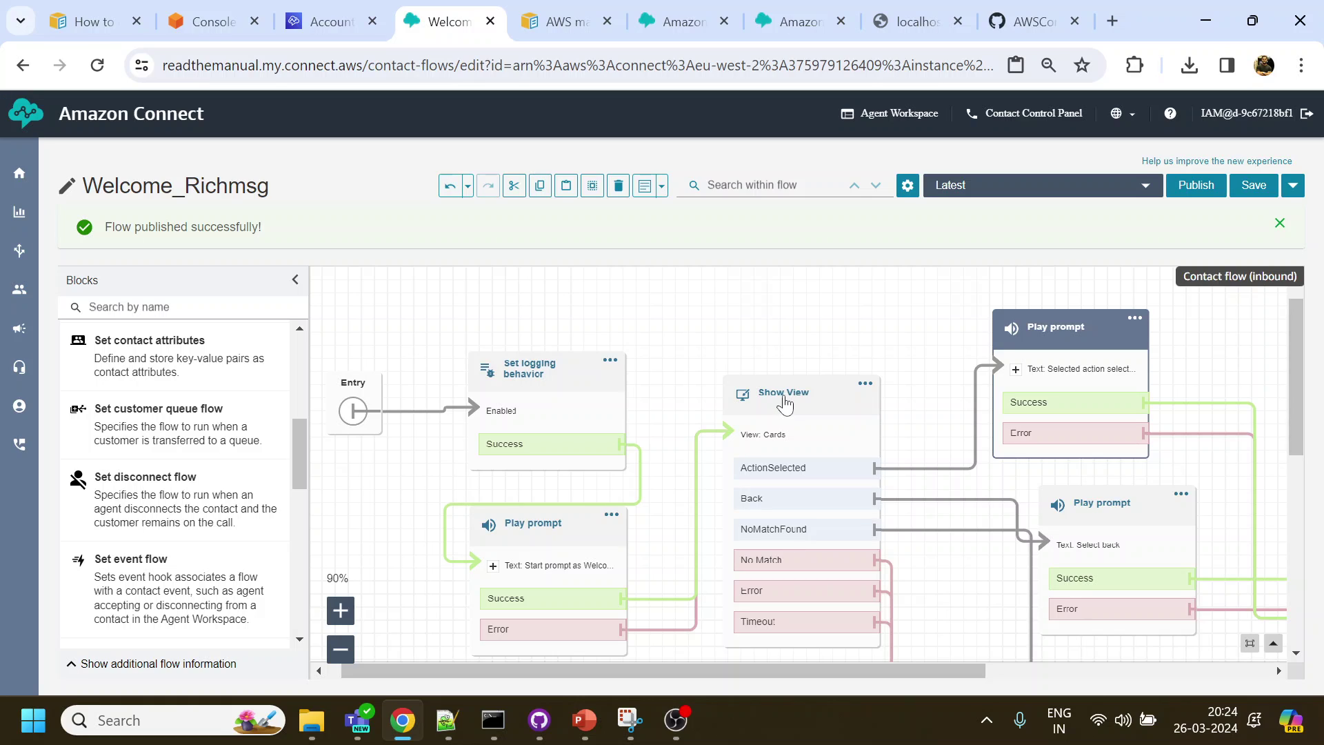
pyautogui.click(692, 14)
# Go to the Views list (Cards, Confirmation, Detail, Form, List), then return to the AWS managed views documentation
pyautogui.click(96, 170)
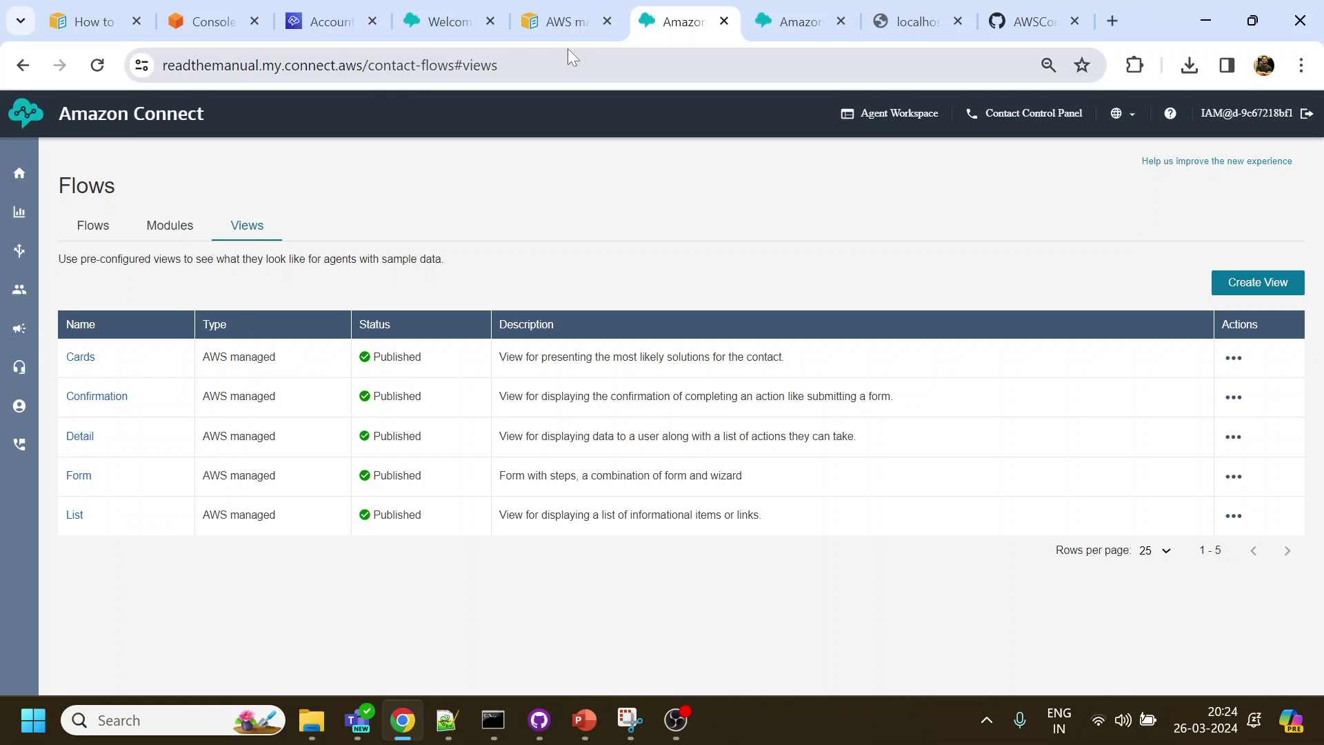
pyautogui.click(564, 31)
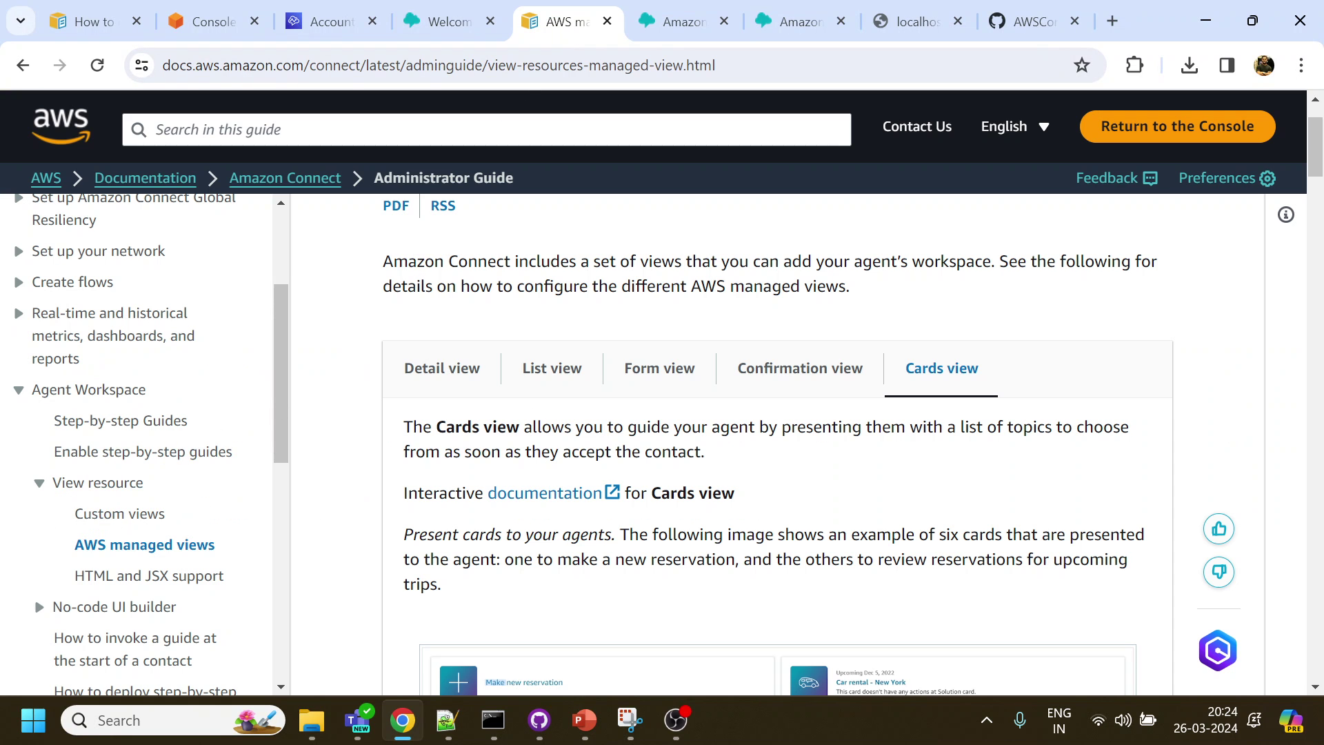
# Review the View output example on the Custom views docs page, then go to the GitHub LoadIntractiveInWelcome folder
pyautogui.click(152, 513)
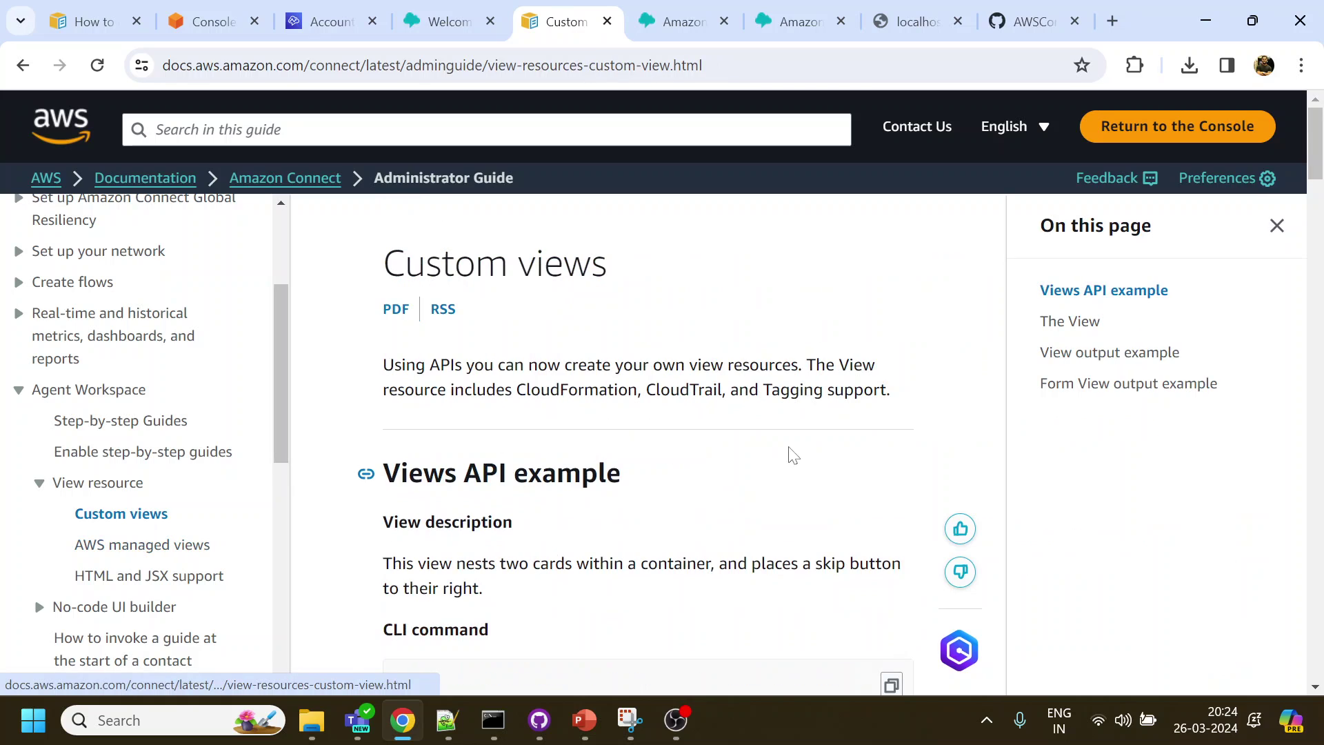
pyautogui.scroll(-5, 791, 454)
pyautogui.scroll(-15, 791, 453)
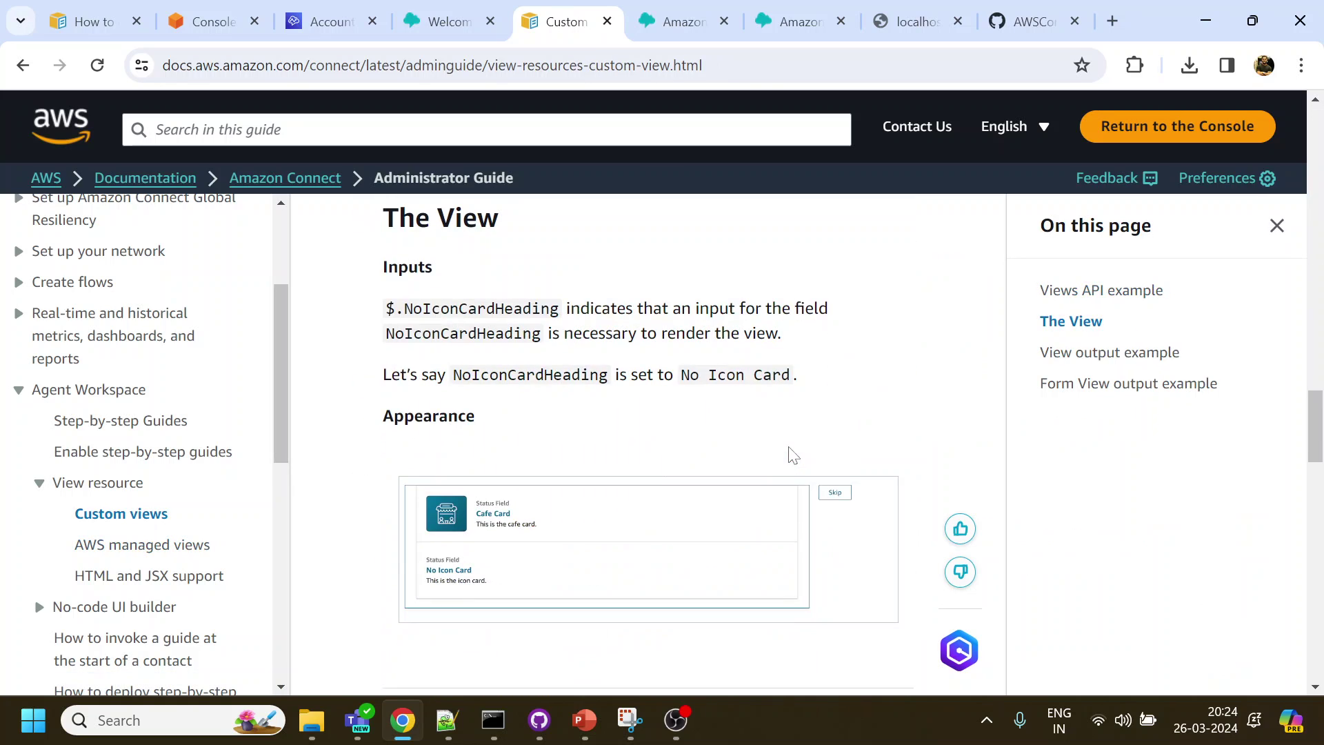
pyautogui.scroll(-4, 793, 455)
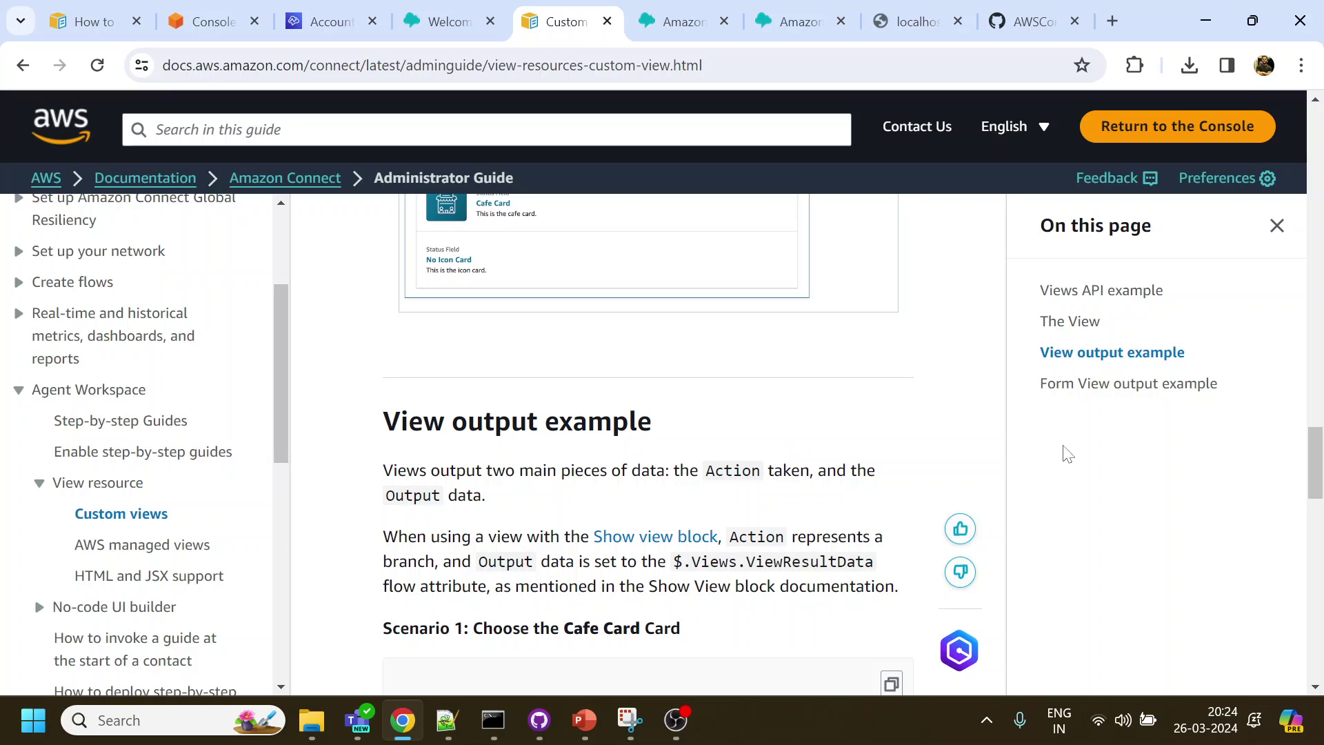
pyautogui.scroll(-3, 1005, 458)
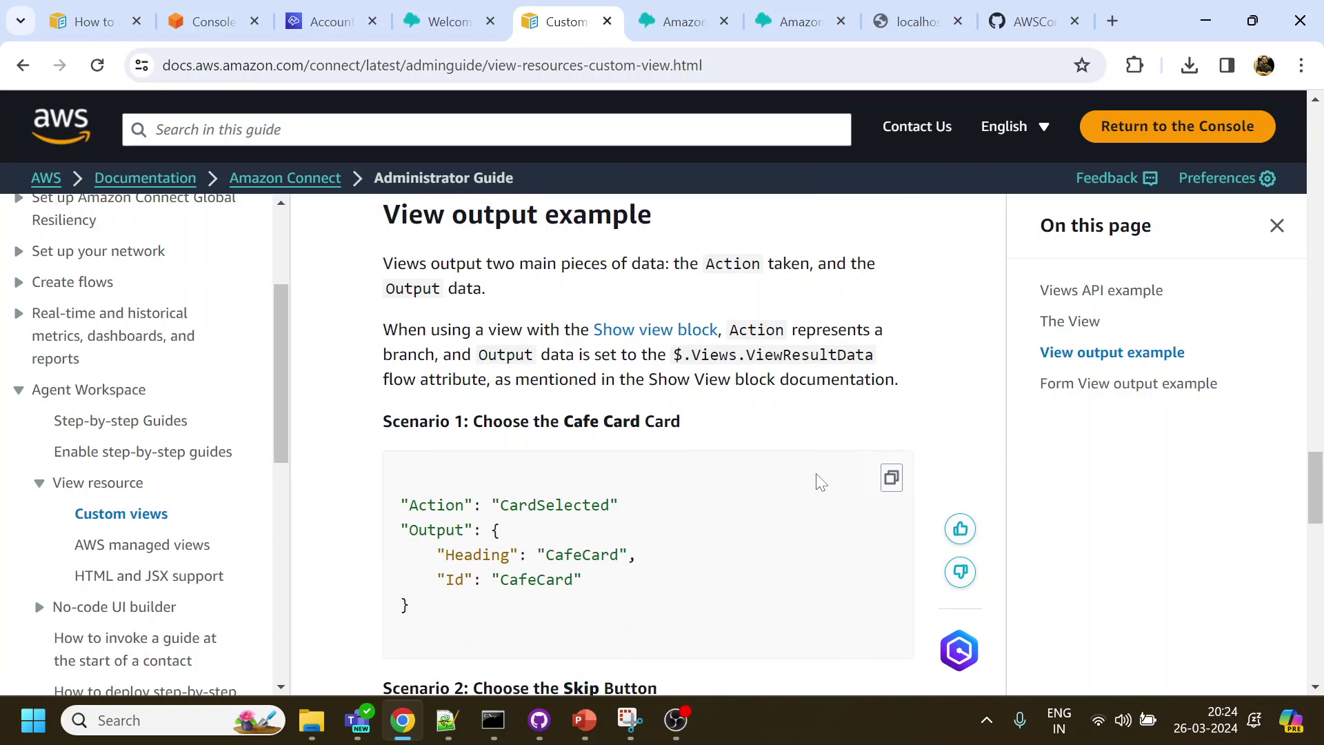
pyautogui.scroll(4, 818, 481)
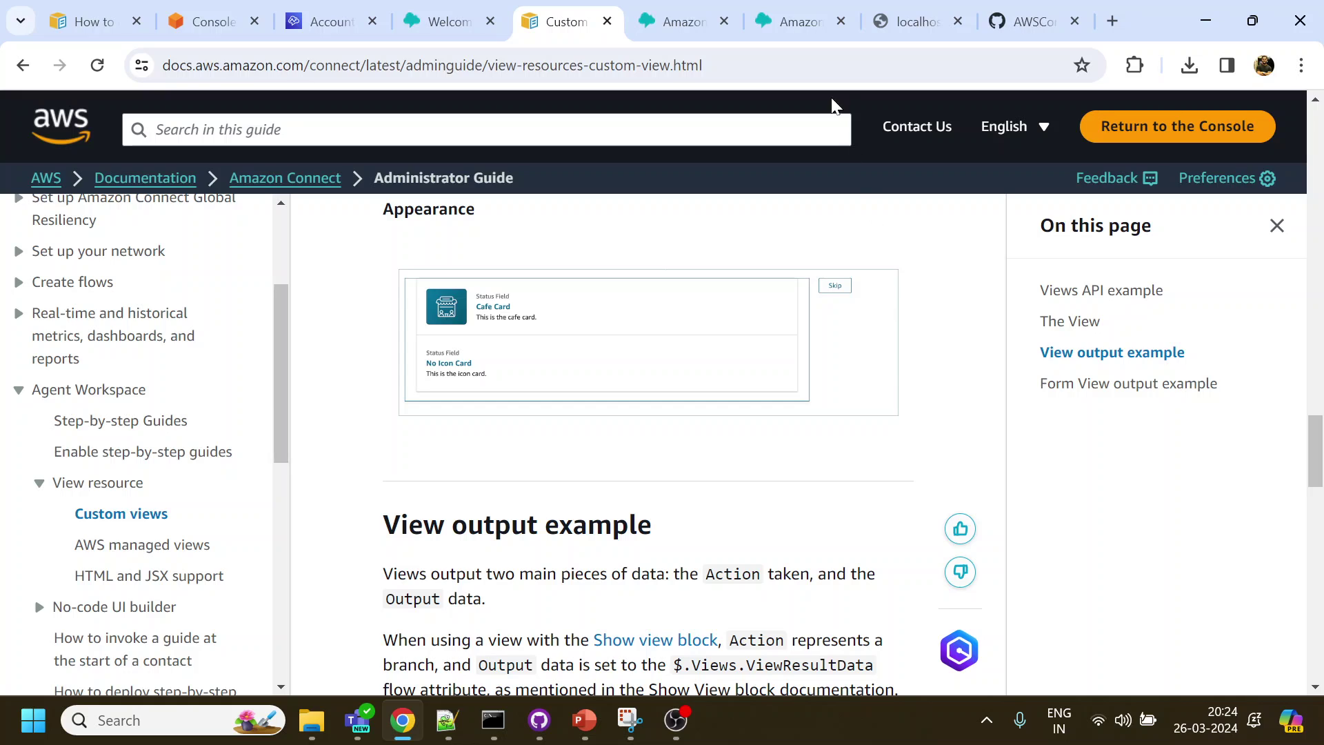
pyautogui.click(1033, 21)
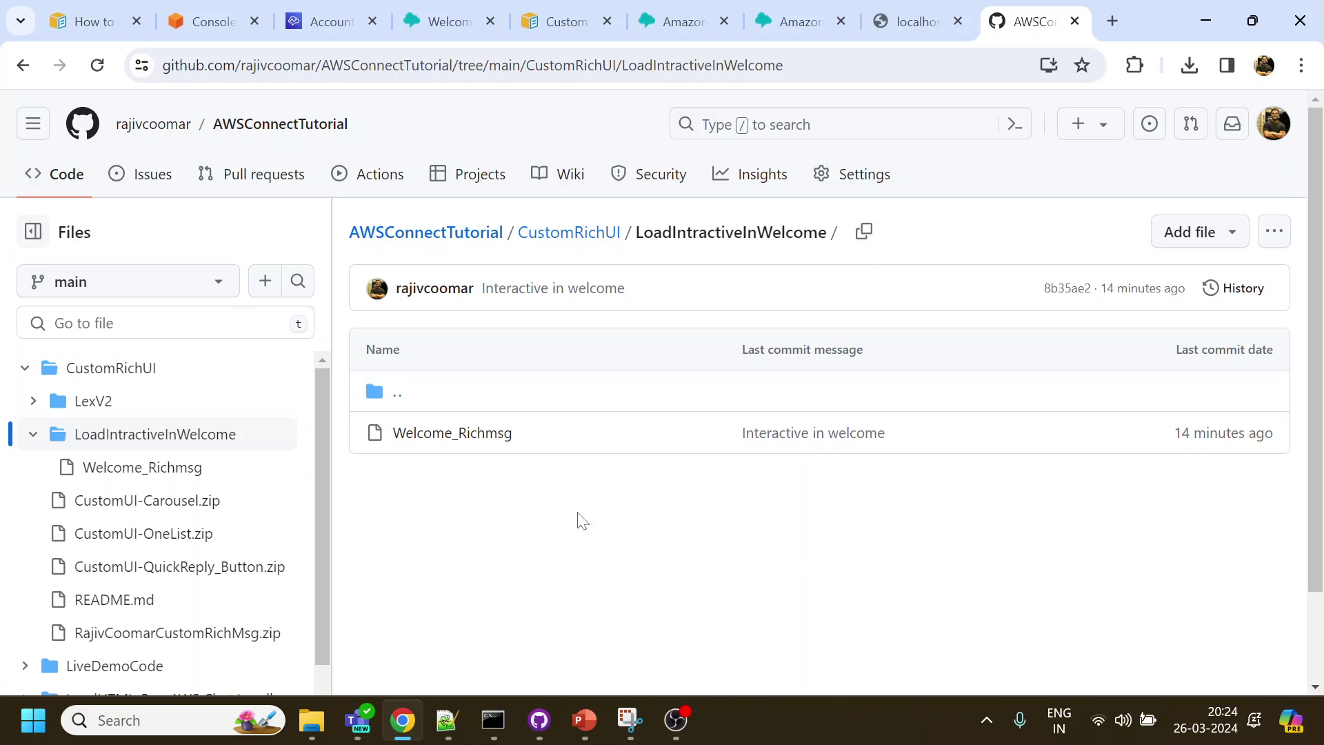
# Switch back to the Welcome flow editor
pyautogui.click(466, 22)
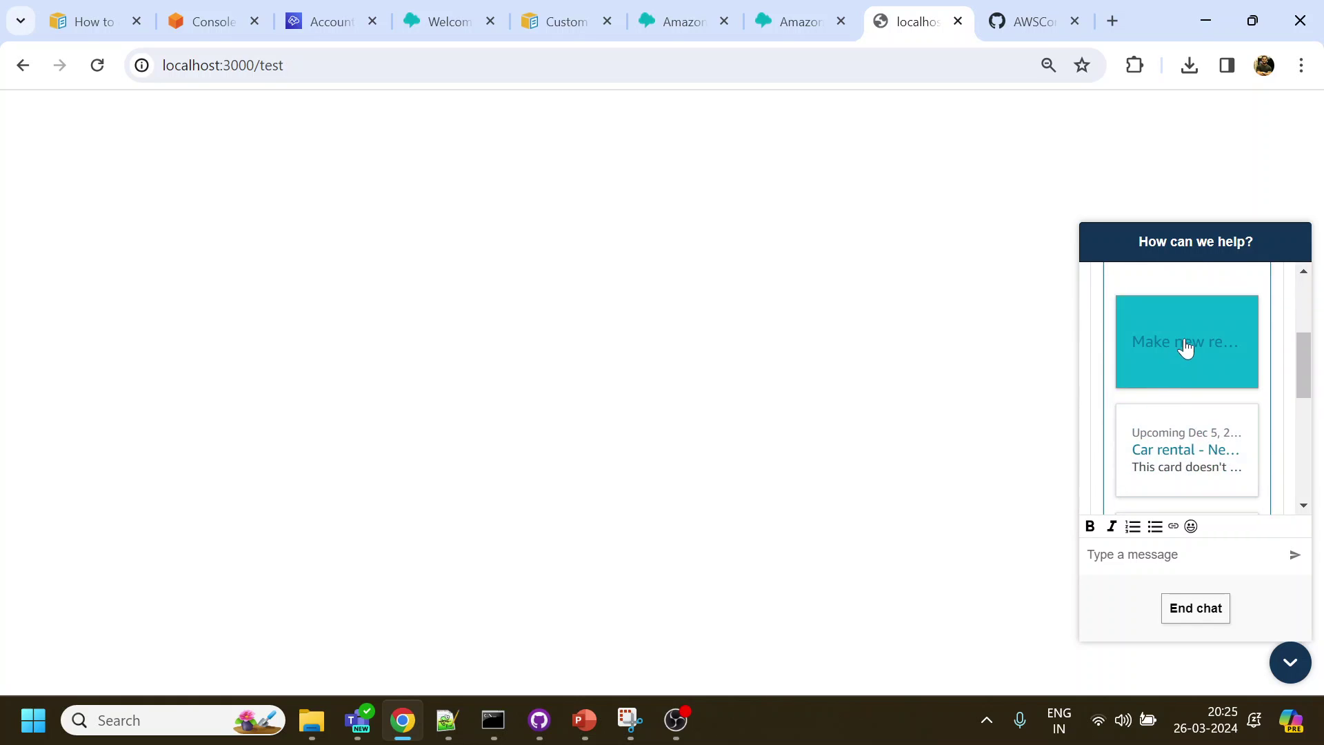
# Scroll the chat's card list down past Flight to France and Refund trip to 'It's something else'
pyautogui.scroll(-3, 1180, 441)
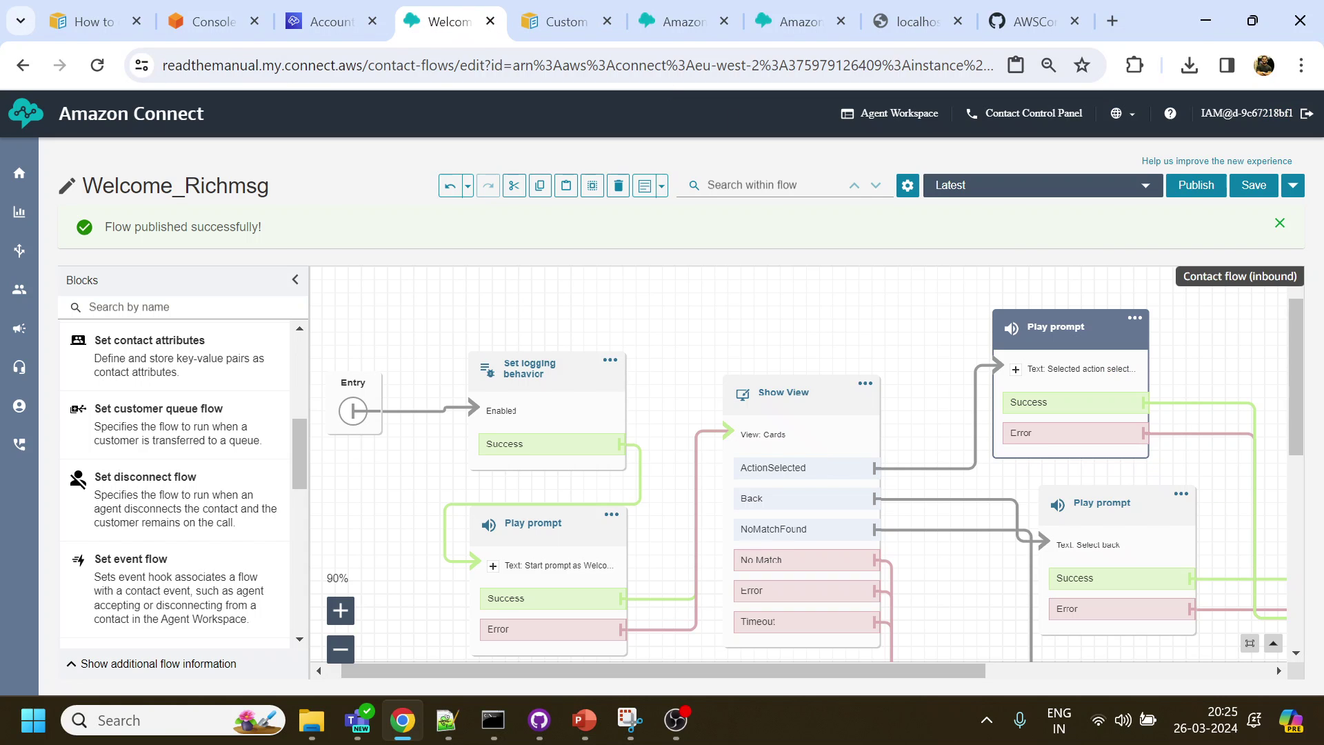
# Inspect the Show View block's Style setting in the Welcome flow, then return to the localhost chat test page
pyautogui.click(400, 26)
pyautogui.click(798, 395)
pyautogui.scroll(-15, 1144, 528)
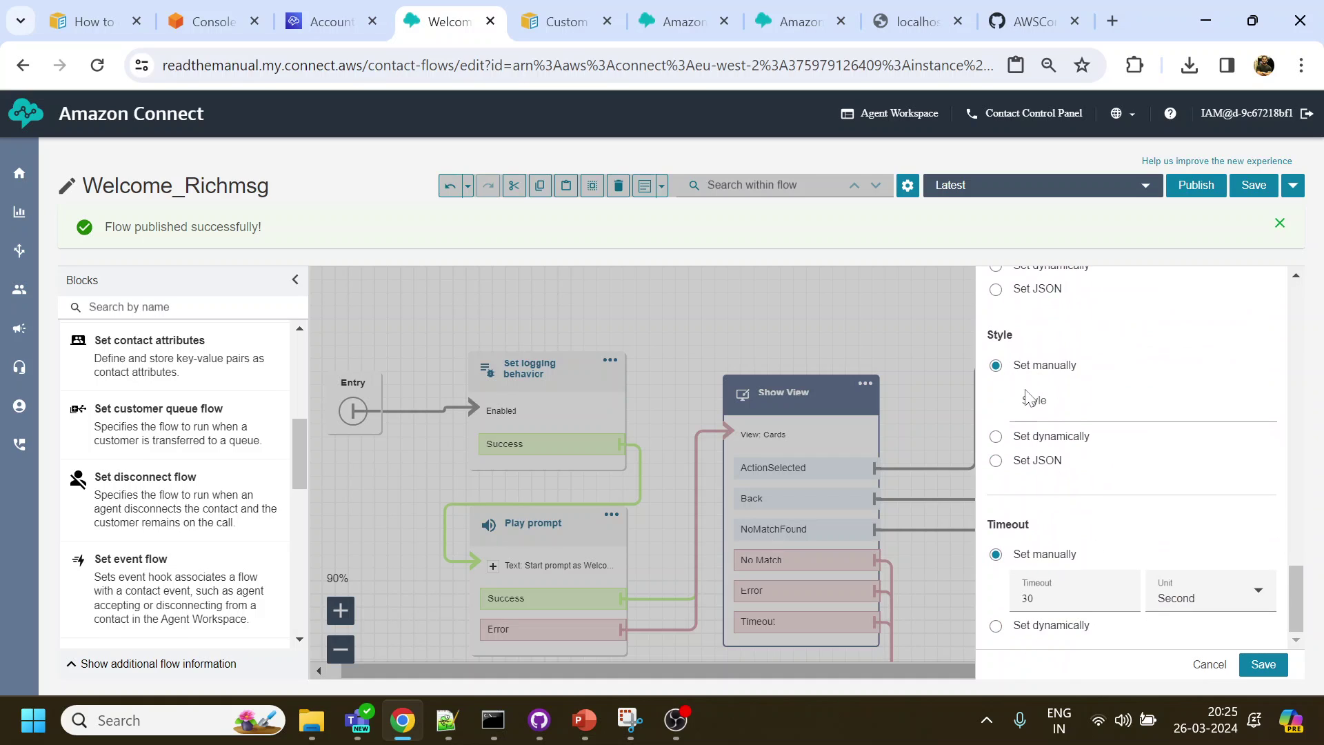
pyautogui.click(1085, 407)
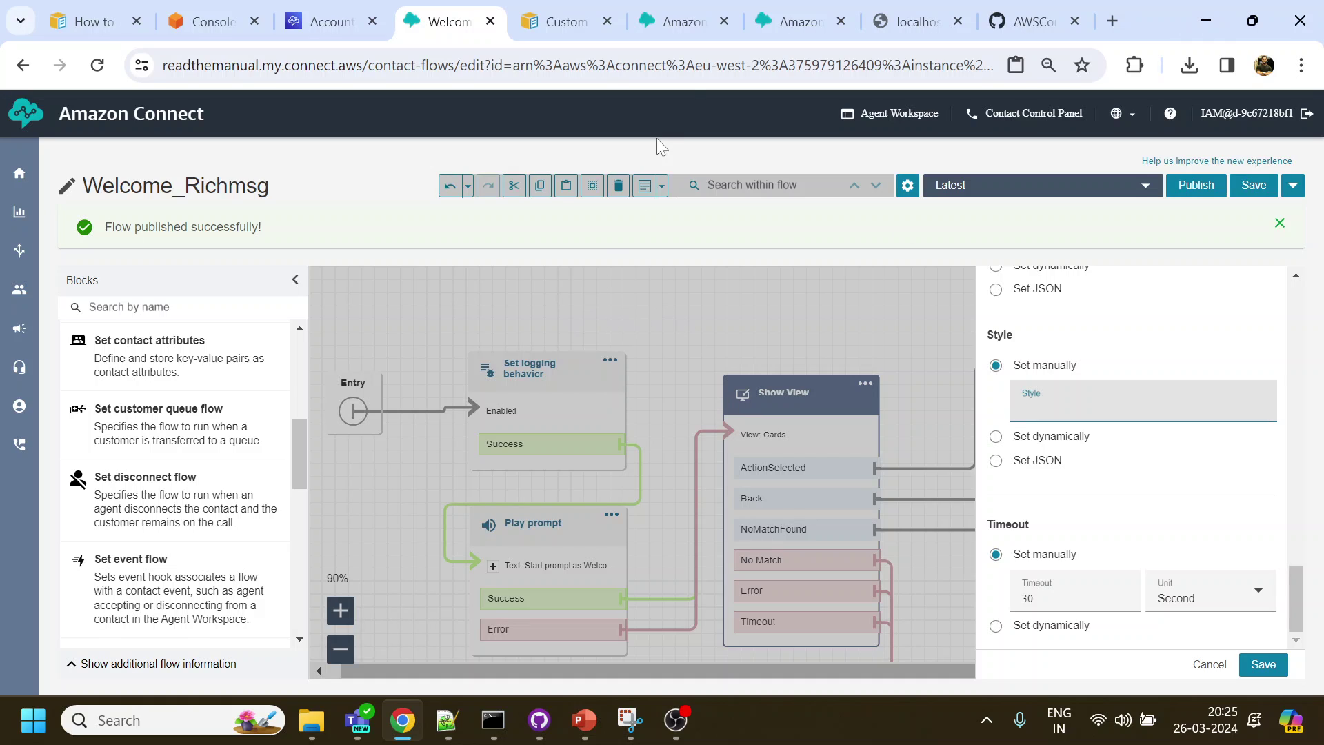
pyautogui.click(897, 23)
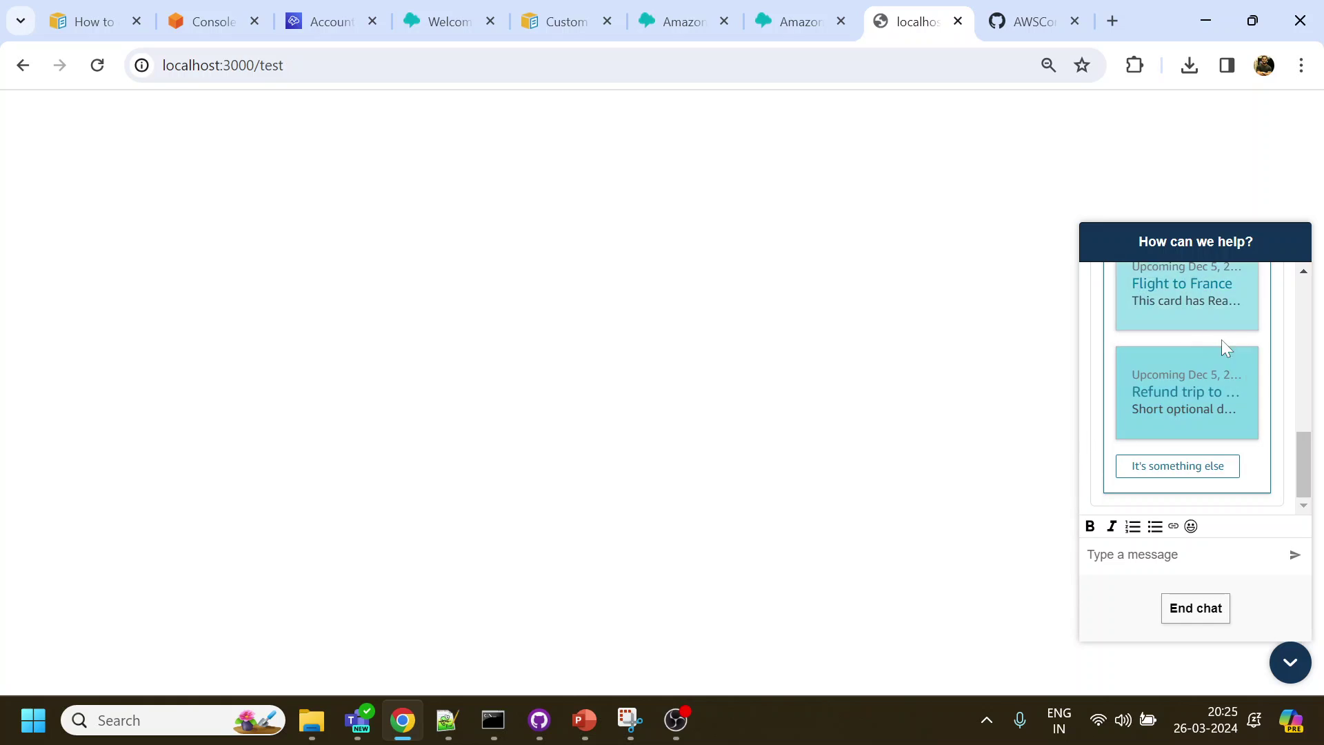